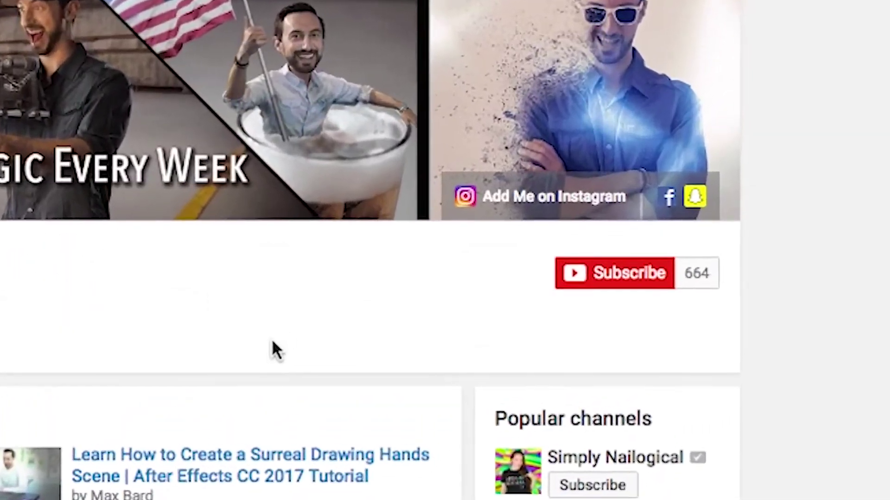
# Subscribe to the video channel and save the setting to receive all of its notifications.
pyautogui.click(594, 280)
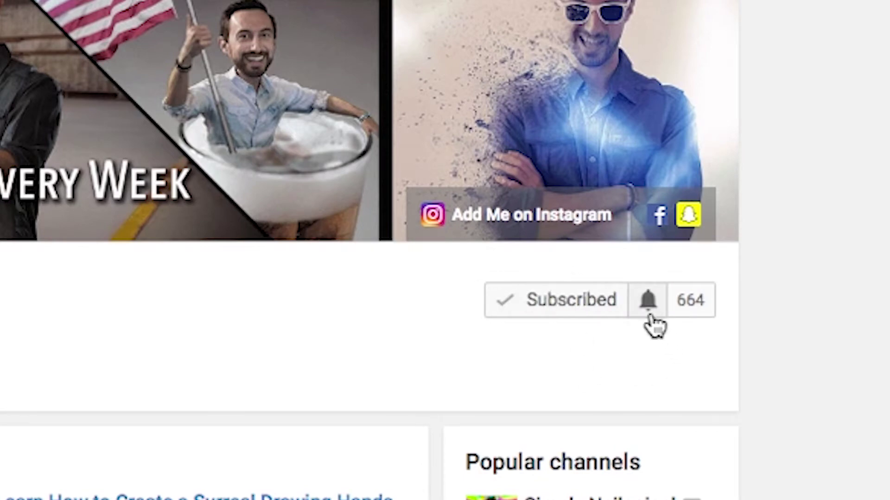
pyautogui.click(649, 301)
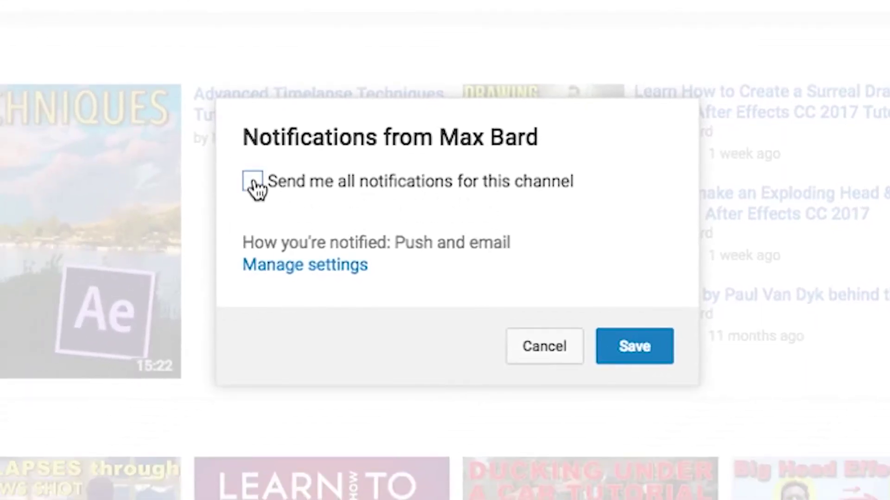
pyautogui.click(634, 347)
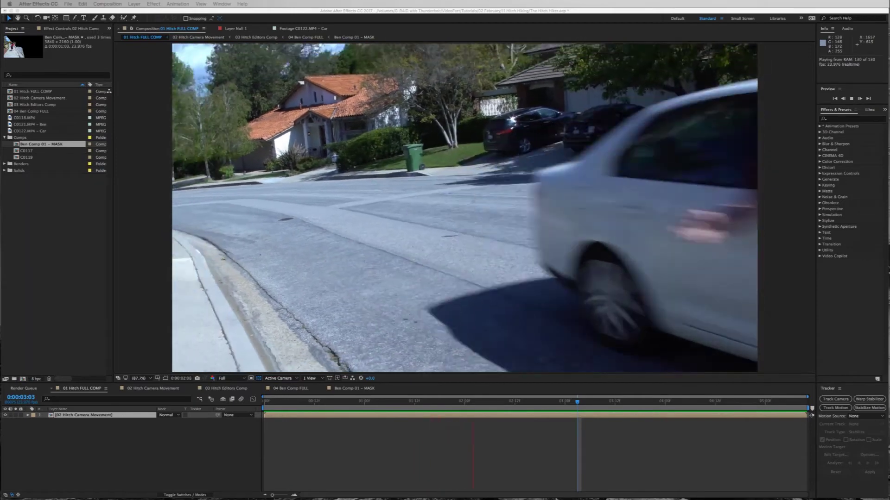
# Switch to After Effects and view the Ben Comp 01 – MASK composition at its first frame.
pyautogui.click(293, 8)
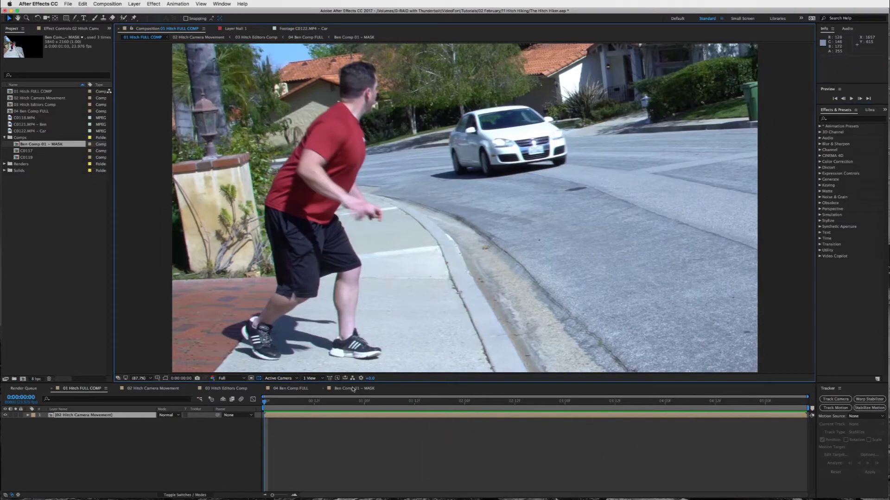
pyautogui.click(353, 389)
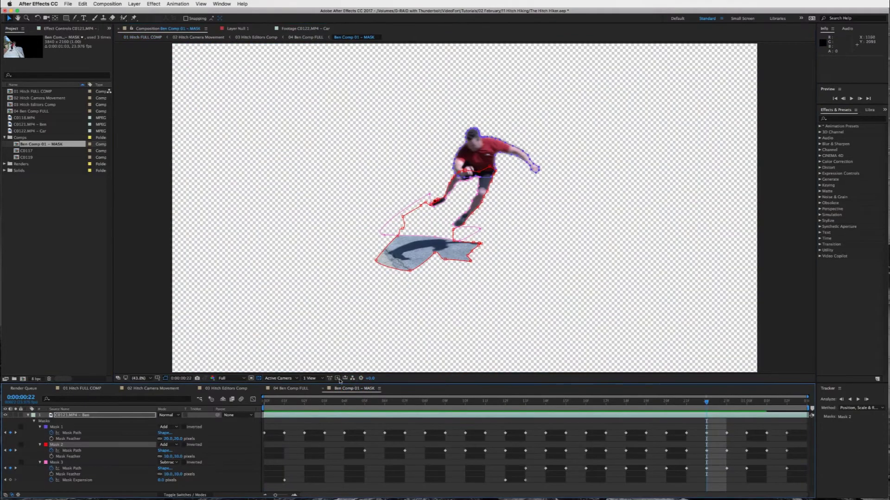
pyautogui.moveTo(307, 403); pyautogui.dragTo(250, 404)
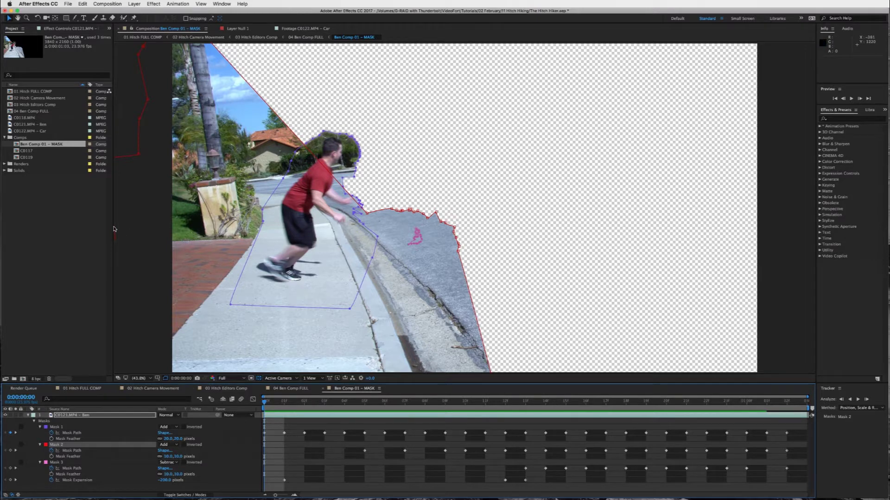
# Open the C0121.MP4 – Ben footage and examine the man's run, jump and fall through to its end.
pyautogui.click(31, 126)
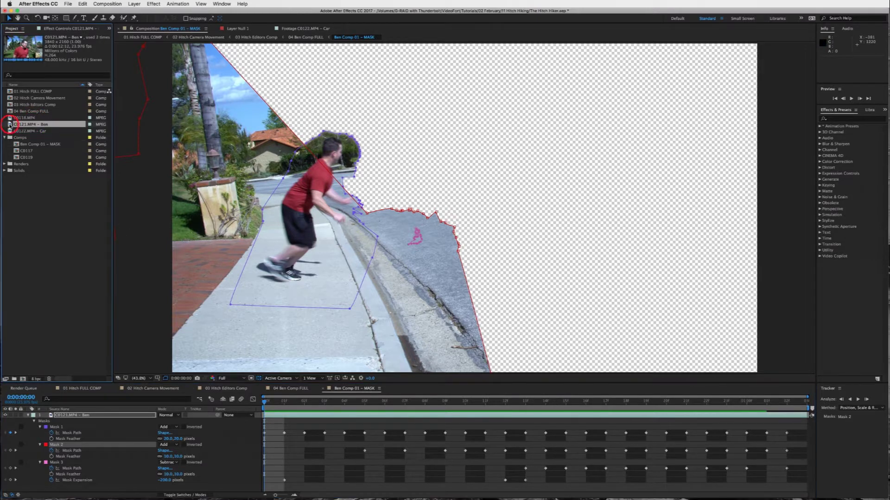
pyautogui.doubleClick(9, 124)
pyautogui.click(214, 363)
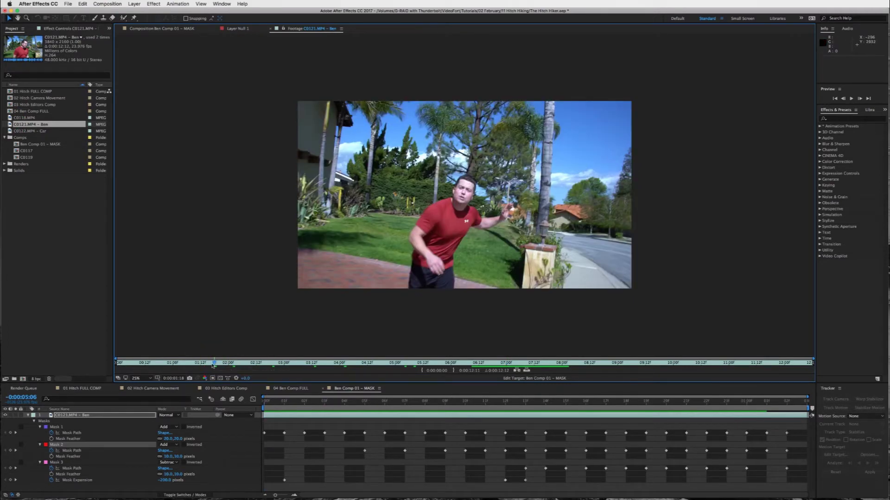
pyautogui.moveTo(223, 365)
pyautogui.mouseDown()
pyautogui.moveTo(617, 364)
pyautogui.moveTo(606, 365)
pyautogui.mouseUp()
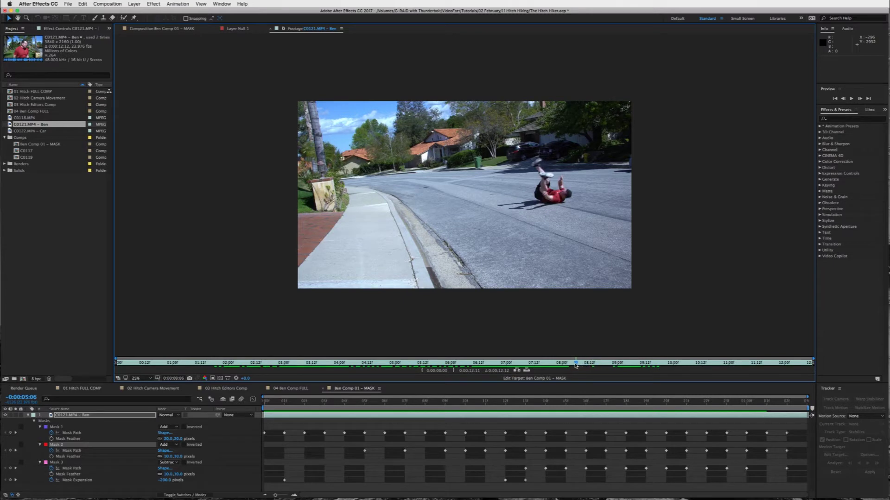
pyautogui.moveTo(556, 365); pyautogui.dragTo(803, 366)
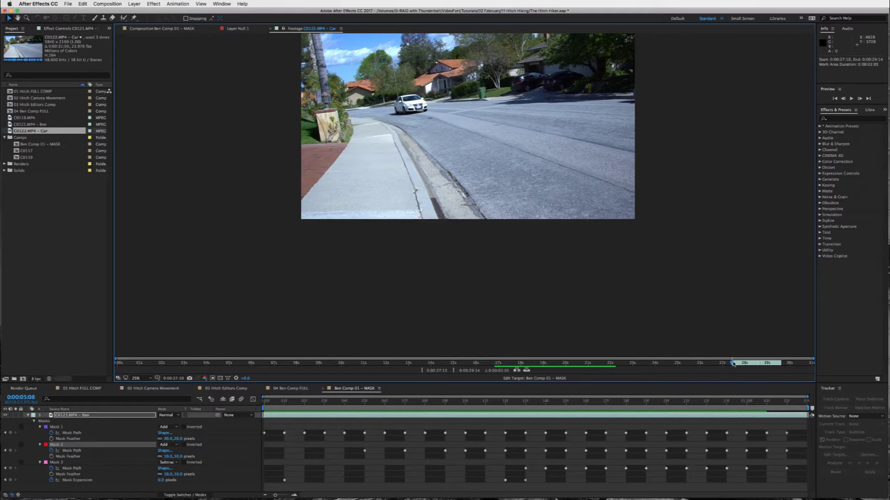
# Trim the C0122.MP4 – Car footage to 0:00:15:19 through 0:00:22:04 and create a new composition from it.
pyautogui.moveTo(733, 364); pyautogui.dragTo(690, 366)
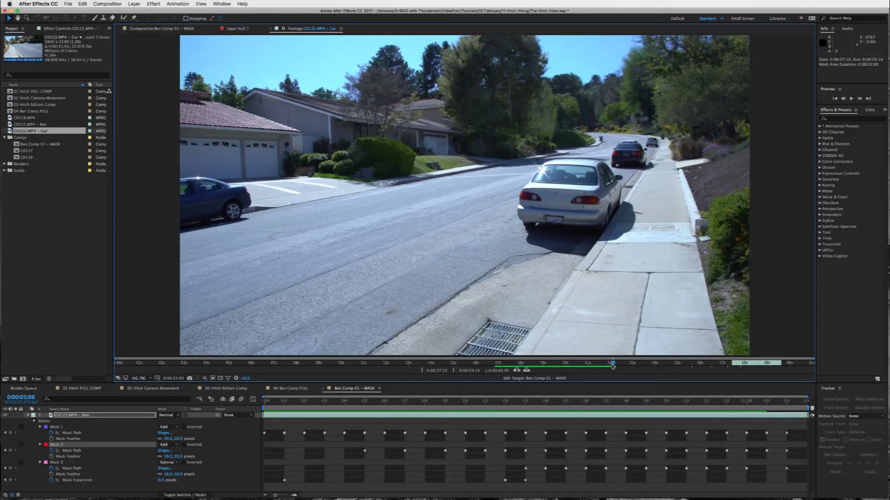
pyautogui.moveTo(612, 366)
pyautogui.mouseDown()
pyautogui.moveTo(477, 356)
pyautogui.moveTo(478, 364)
pyautogui.moveTo(511, 366)
pyautogui.mouseUp()
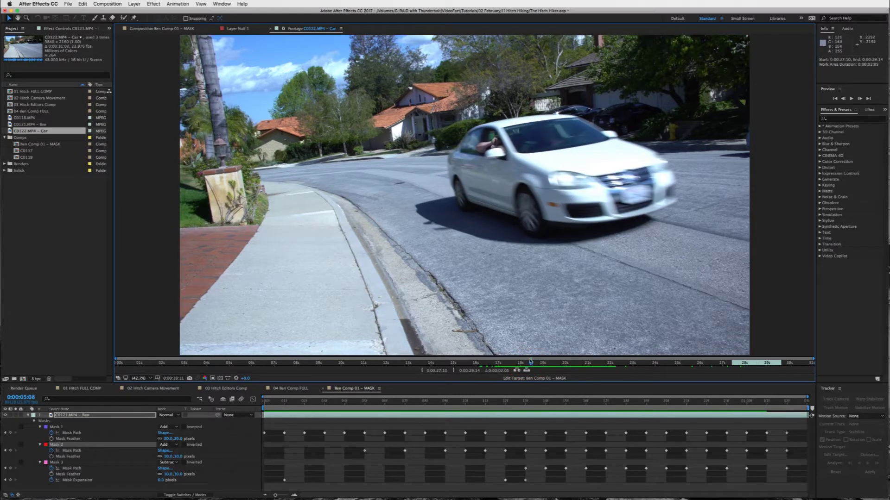
pyautogui.moveTo(532, 363)
pyautogui.mouseDown()
pyautogui.moveTo(586, 364)
pyautogui.moveTo(521, 366)
pyautogui.moveTo(584, 364)
pyautogui.moveTo(522, 363)
pyautogui.moveTo(574, 363)
pyautogui.mouseUp()
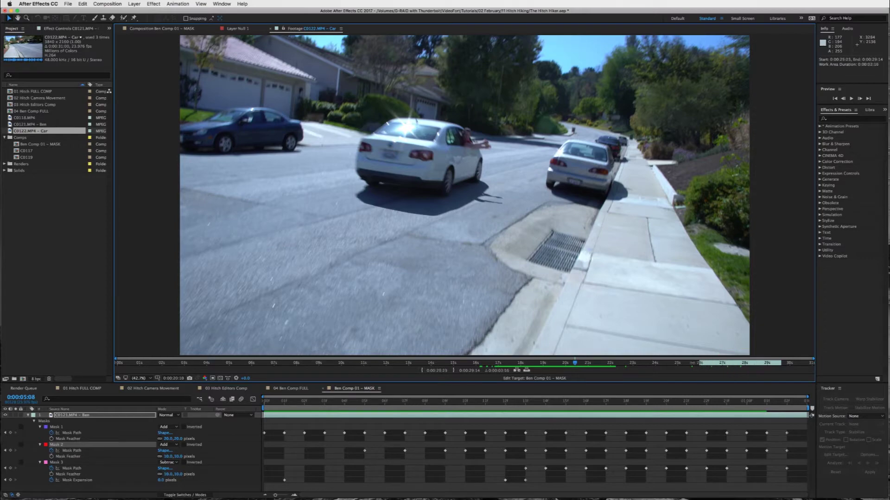
pyautogui.moveTo(577, 363); pyautogui.dragTo(617, 358)
pyautogui.hotkey('alt', ']')
pyautogui.moveTo(495, 364); pyautogui.dragTo(486, 364)
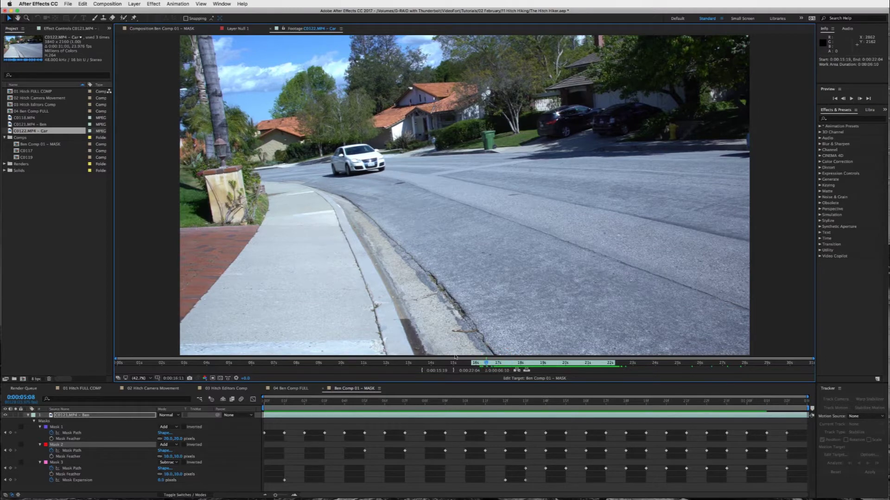
pyautogui.click(9, 131)
pyautogui.moveTo(24, 380); pyautogui.dragTo(24, 379)
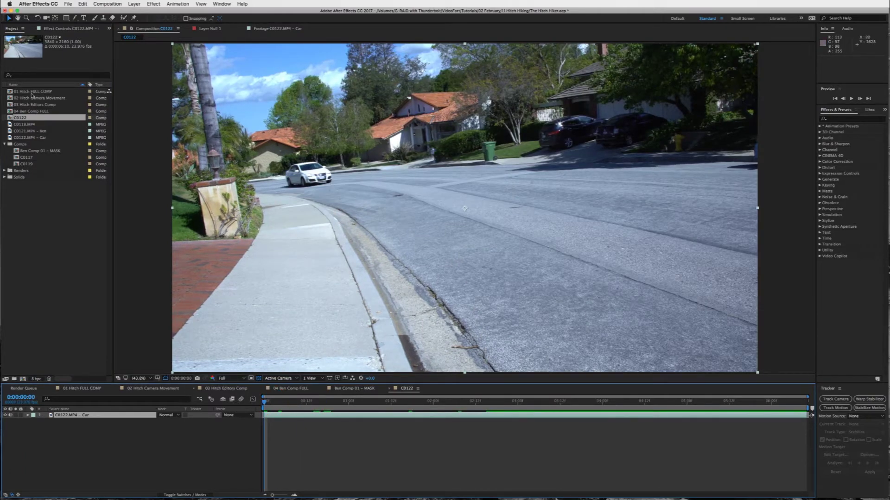
# Trim the C0121.MP4 – Ben footage to start at 0:00:06:08 and last 0:00:02:08, and add it above the car layer at the composition's start.
pyautogui.doubleClick(10, 131)
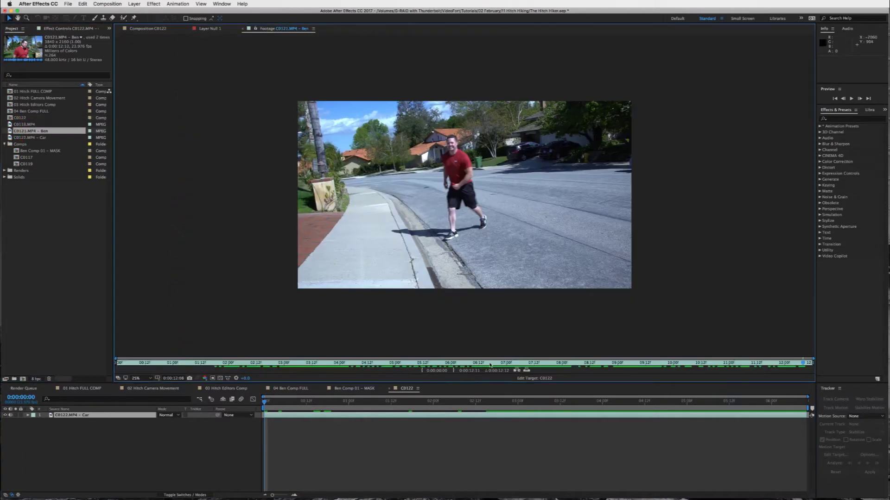
pyautogui.moveTo(506, 363)
pyautogui.mouseDown()
pyautogui.moveTo(496, 363)
pyautogui.moveTo(598, 361)
pyautogui.moveTo(470, 364)
pyautogui.mouseUp()
pyautogui.click(454, 371)
pyautogui.click(422, 371)
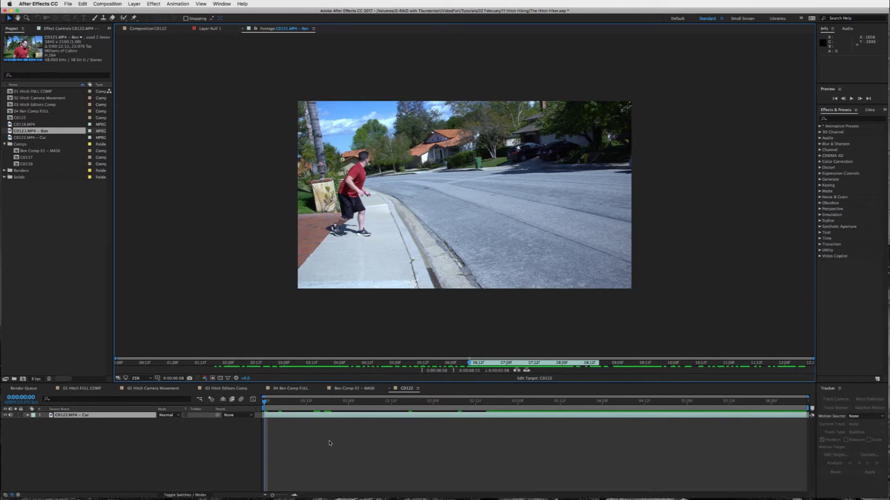
pyautogui.click(9, 131)
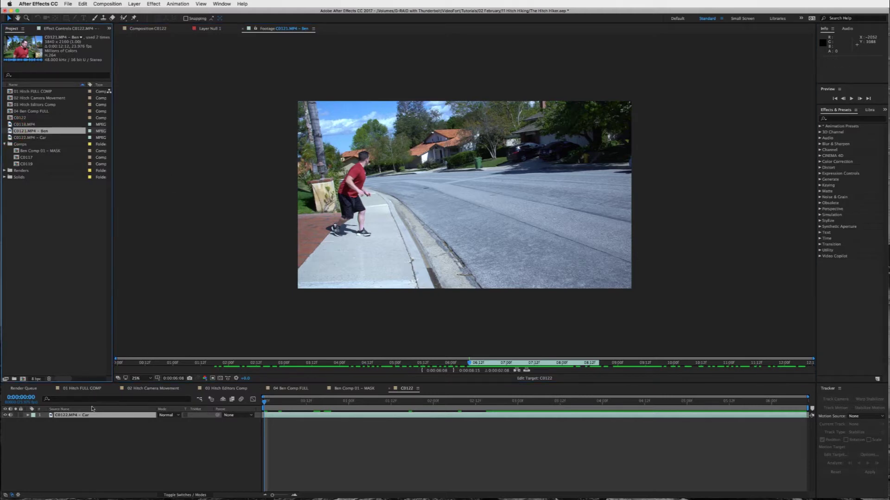
pyautogui.moveTo(91, 409); pyautogui.dragTo(264, 423)
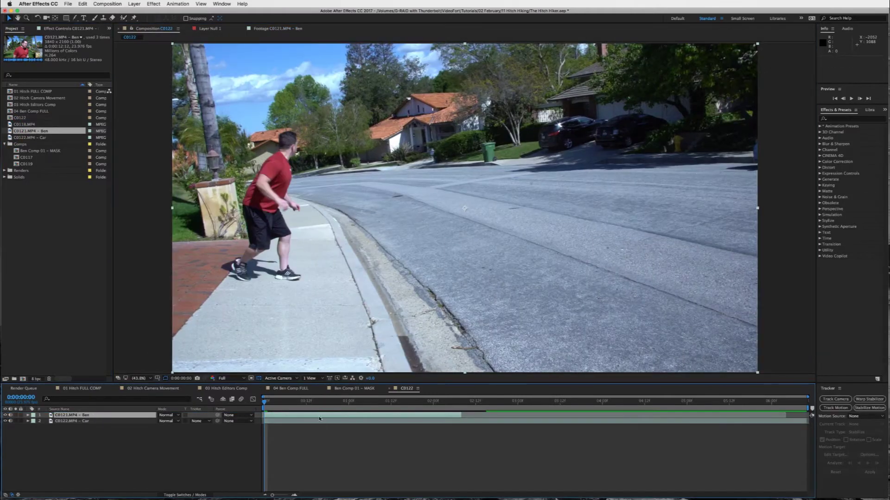
# Set the Ben layer's opacity to 50% so the car layer shows through it.
pyautogui.press('t')
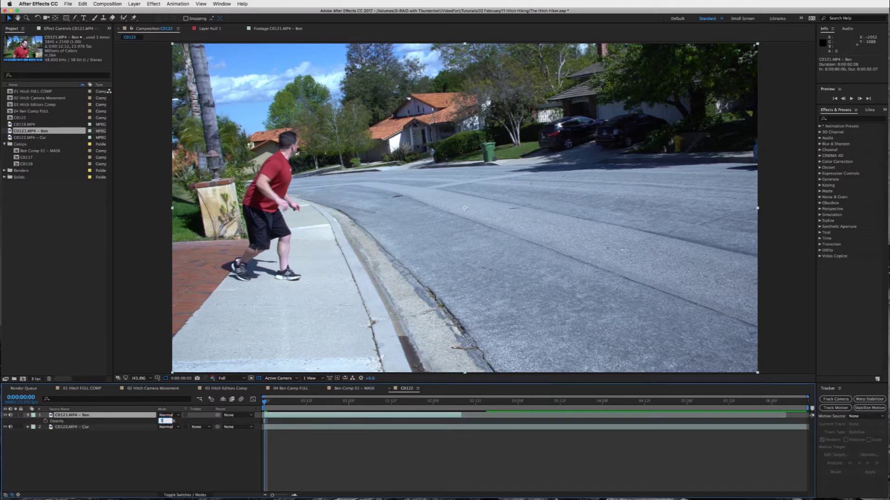
pyautogui.write('50')
pyautogui.press('Return')
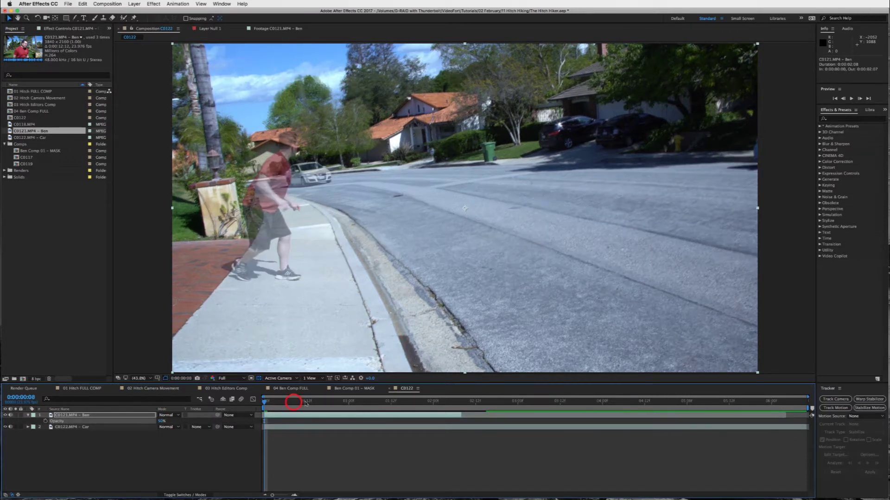
# Shift the car layer one second earlier to line the car up with the jump, and trim the Ben layer's end to 0:00:01:15.
pyautogui.moveTo(305, 404); pyautogui.dragTo(398, 399)
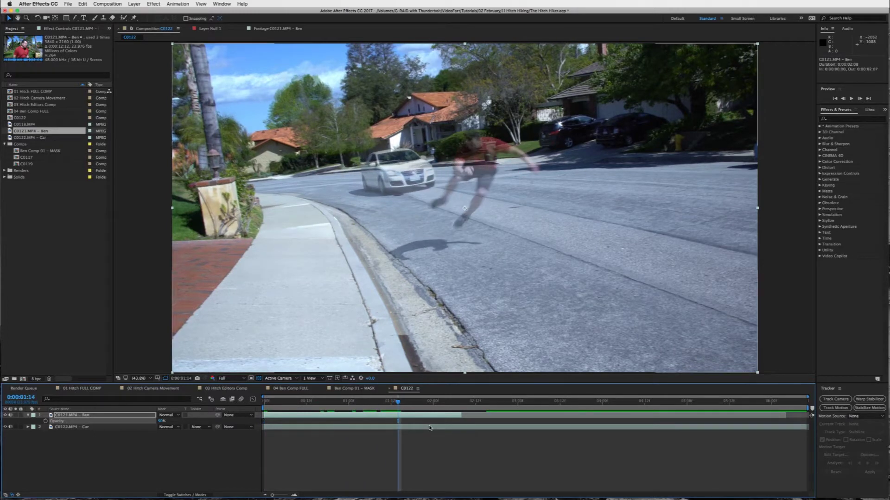
pyautogui.moveTo(426, 426); pyautogui.dragTo(338, 433)
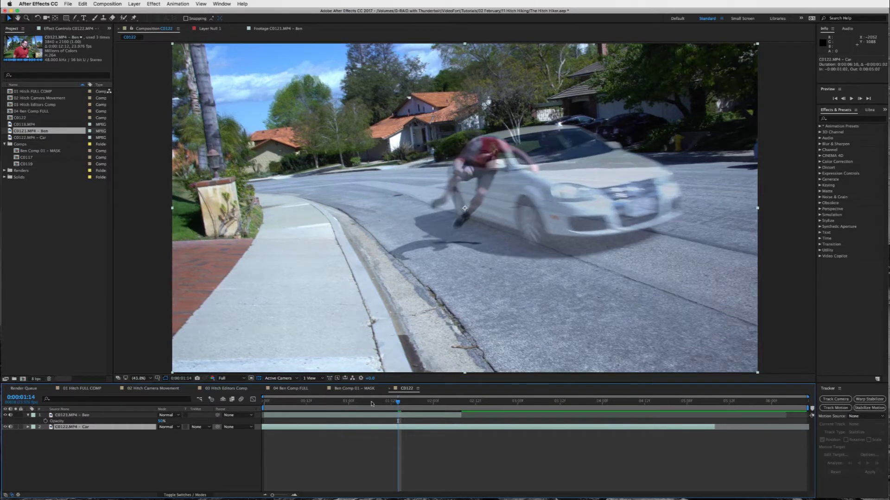
pyautogui.moveTo(396, 403)
pyautogui.mouseDown()
pyautogui.moveTo(421, 427)
pyautogui.moveTo(402, 404)
pyautogui.moveTo(386, 407)
pyautogui.moveTo(404, 405)
pyautogui.mouseUp()
pyautogui.click(404, 402)
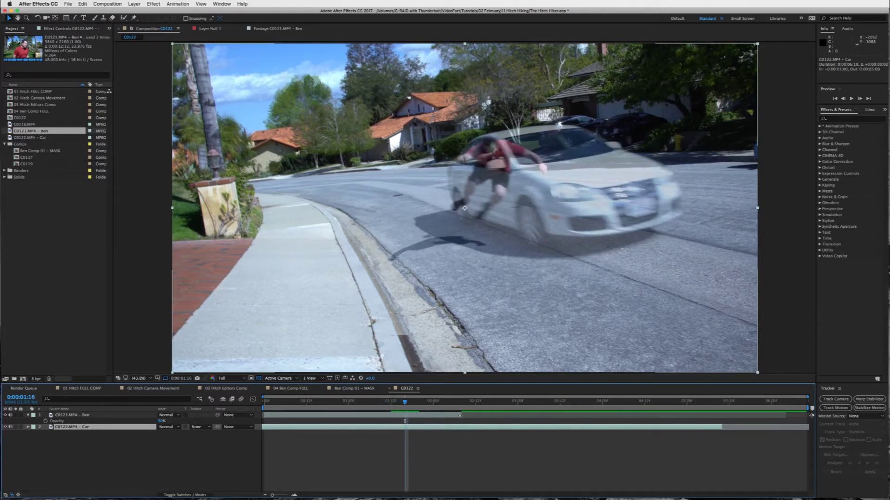
pyautogui.moveTo(460, 414); pyautogui.dragTo(288, 410)
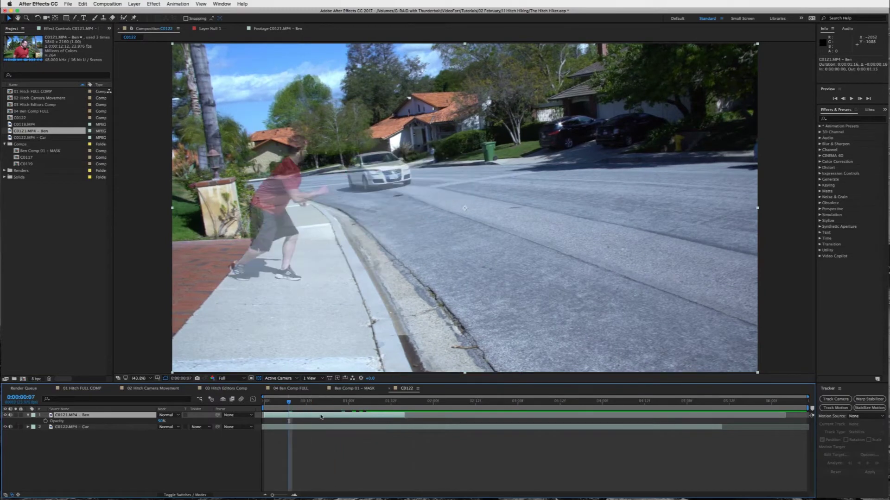
pyautogui.click(320, 420)
pyautogui.press('t')
pyautogui.press('t')
pyautogui.click(162, 421)
pyautogui.click(227, 460)
# Split the Ben layer at 0:00:00:16, where the man starts to pass in front of the street.
pyautogui.moveTo(288, 402); pyautogui.dragTo(304, 407)
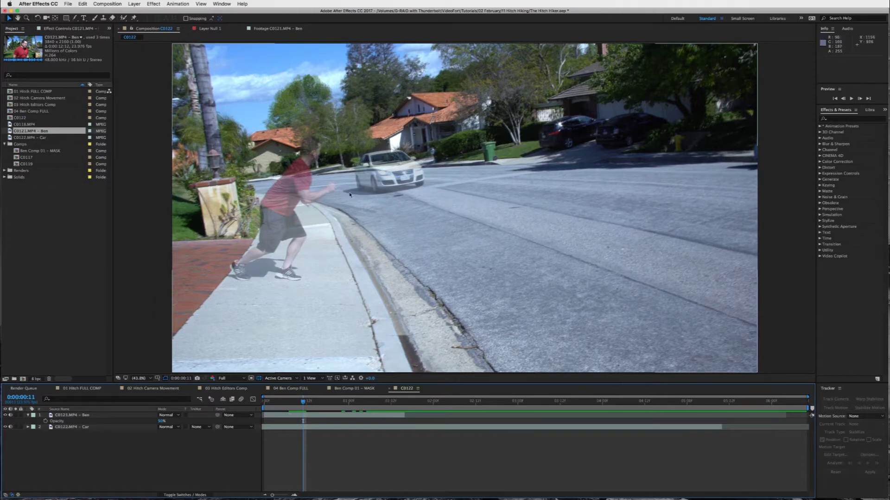
pyautogui.moveTo(301, 402); pyautogui.dragTo(319, 401)
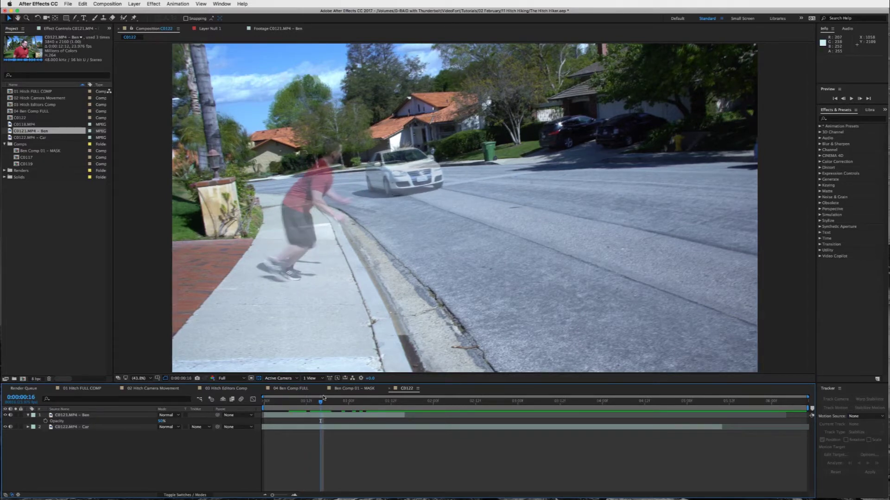
pyautogui.click(330, 416)
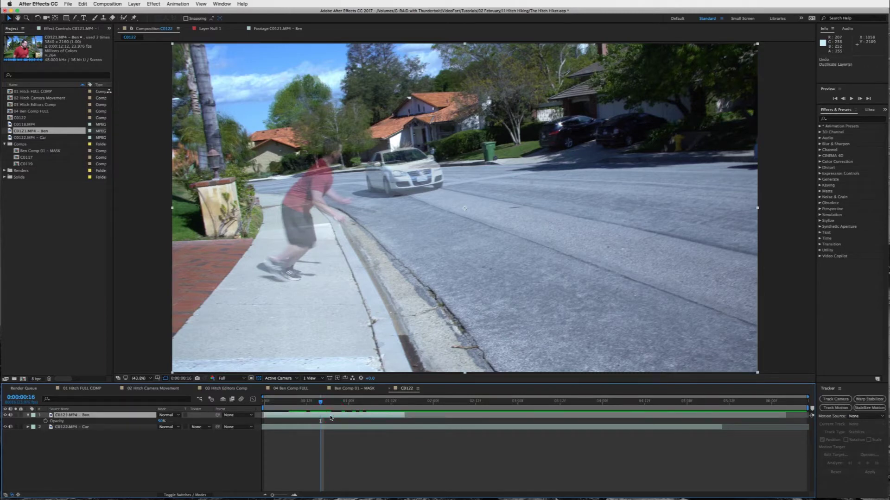
pyautogui.press('super+d')
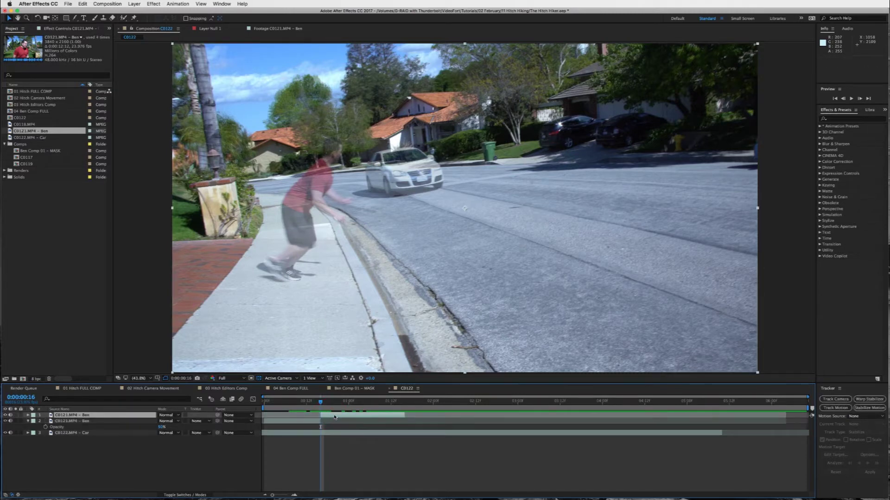
pyautogui.click(335, 417)
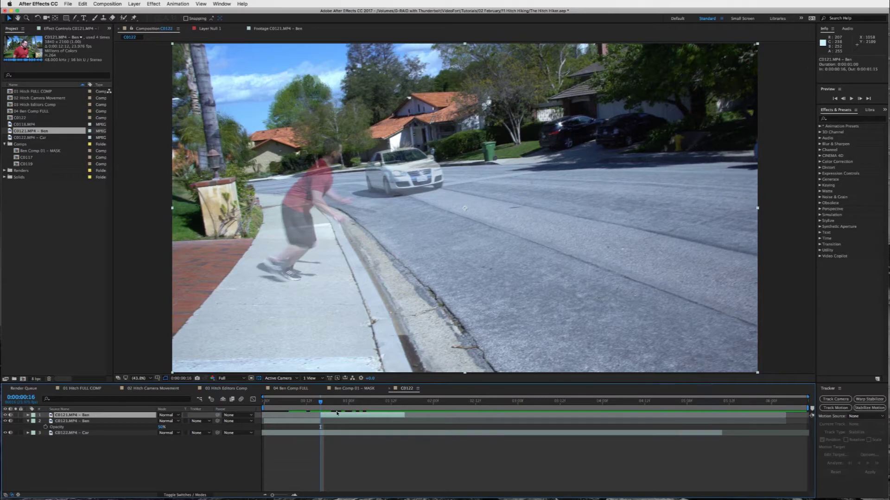
# Begin a Pen tool mask on the earlier Ben segment at 0:00:00:15, tracing from the trees above the man down in front of him to the curb.
pyautogui.click(314, 420)
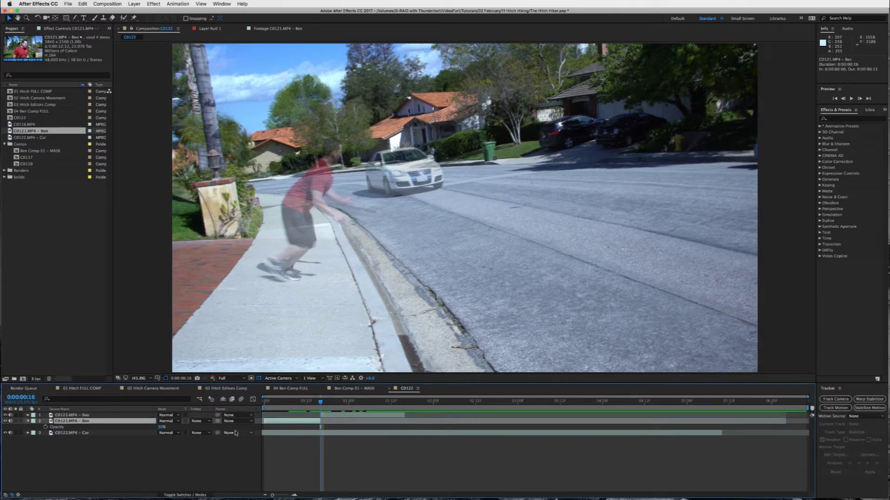
pyautogui.press('pageup')
pyautogui.click(308, 419)
pyautogui.press('g')
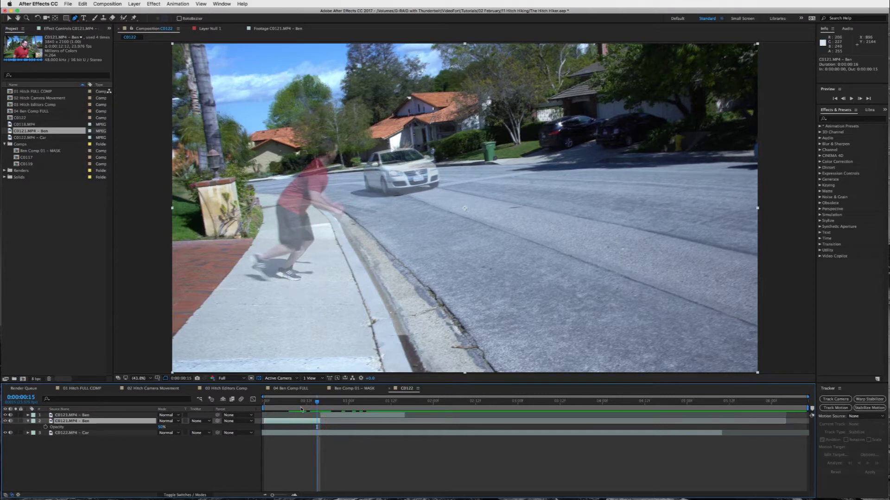
pyautogui.click(288, 99)
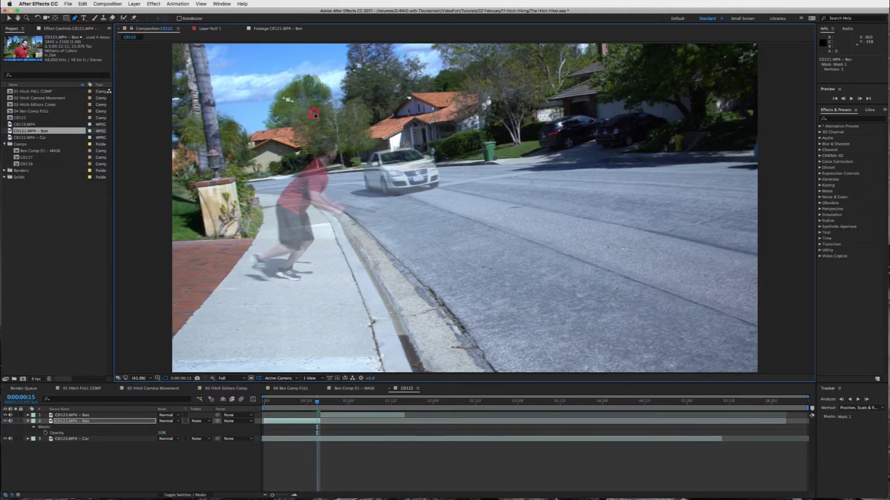
pyautogui.moveTo(314, 113); pyautogui.dragTo(335, 129)
pyautogui.click(339, 134)
pyautogui.moveTo(343, 160); pyautogui.dragTo(345, 195)
pyautogui.click(350, 200)
pyautogui.click(367, 218)
pyautogui.press(',')
pyautogui.press(',')
pyautogui.press('.')
pyautogui.press('.')
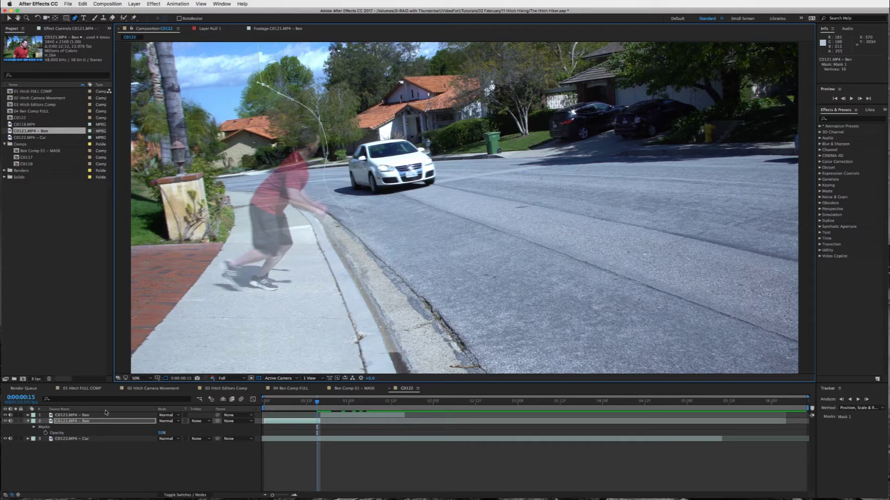
# Restore the earlier Ben segment's opacity to 100% and check the mask around the man back to 0:00:00:11.
pyautogui.click(161, 433)
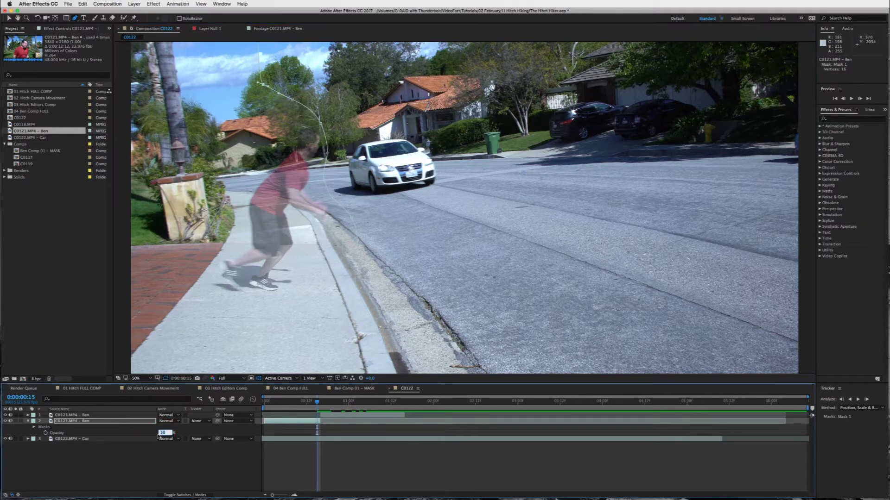
pyautogui.write('100')
pyautogui.press('Return')
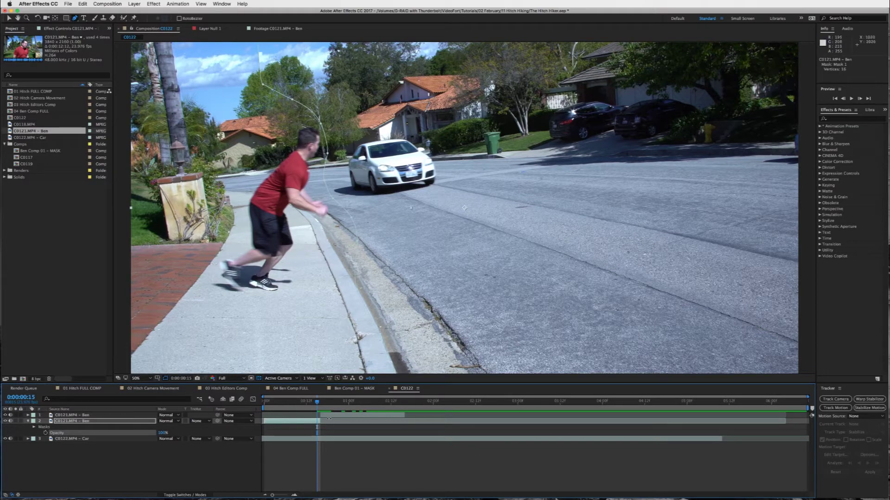
pyautogui.moveTo(317, 403)
pyautogui.mouseDown()
pyautogui.moveTo(296, 402)
pyautogui.moveTo(317, 402)
pyautogui.moveTo(303, 402)
pyautogui.mouseUp()
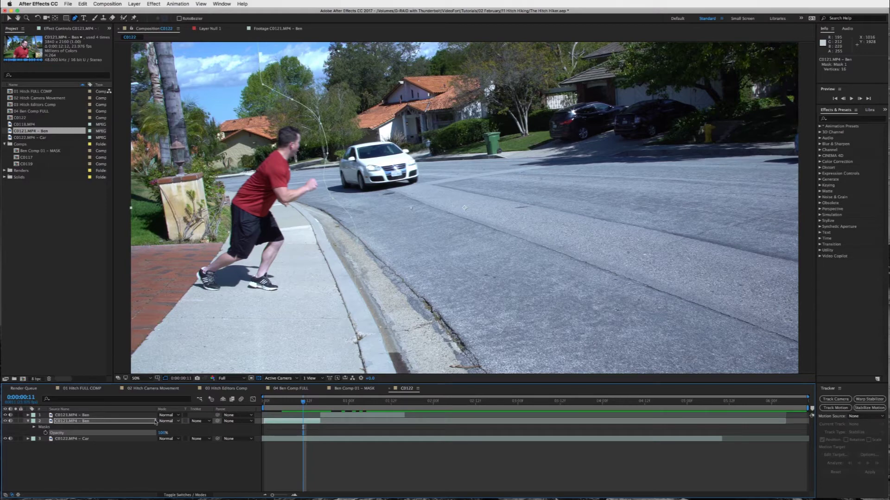
# Reveal the properties of Mask 1 on the earlier Ben segment and start keyframing its Mask Path at 0:00:00:15.
pyautogui.click(35, 428)
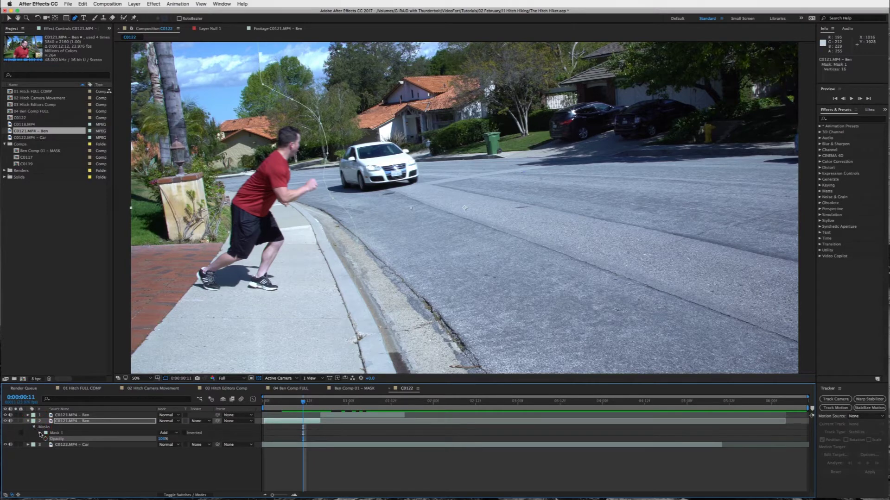
pyautogui.click(40, 433)
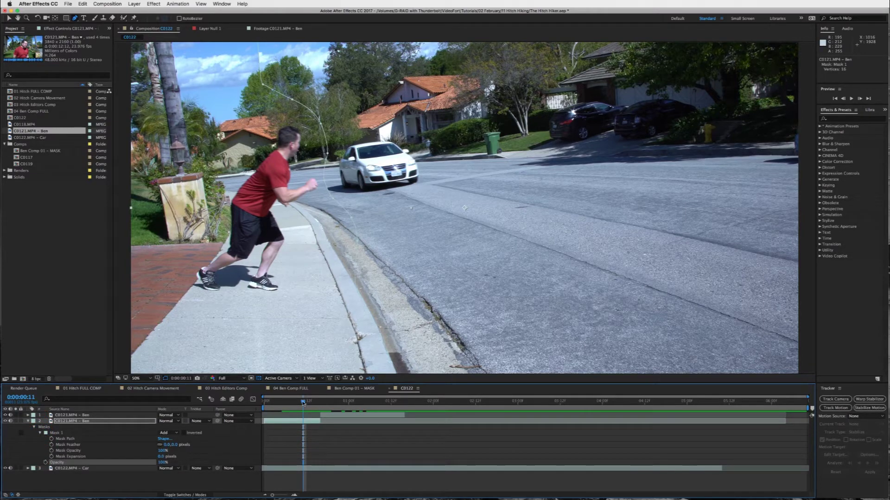
pyautogui.moveTo(303, 401); pyautogui.dragTo(318, 409)
pyautogui.click(51, 439)
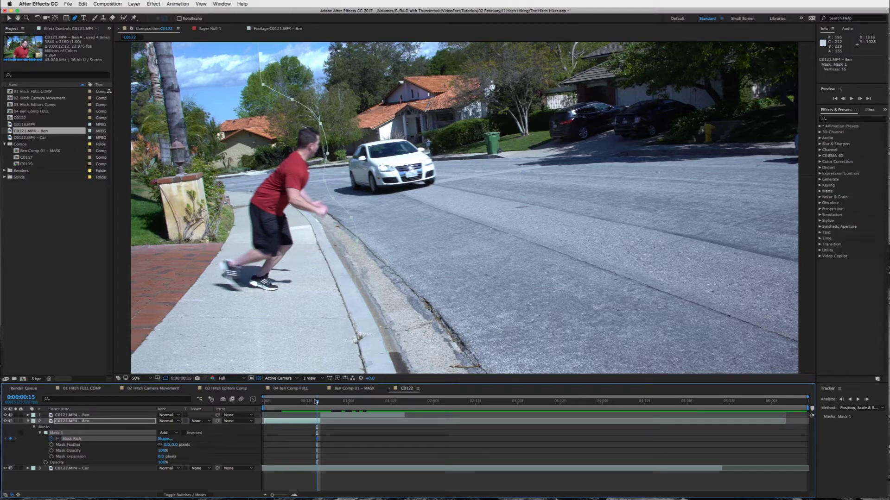
# Keyframe the mask path every few frames back to the start of the clip, keeping its edge between the man and the car.
pyautogui.press('pageup')
pyautogui.press('pageup')
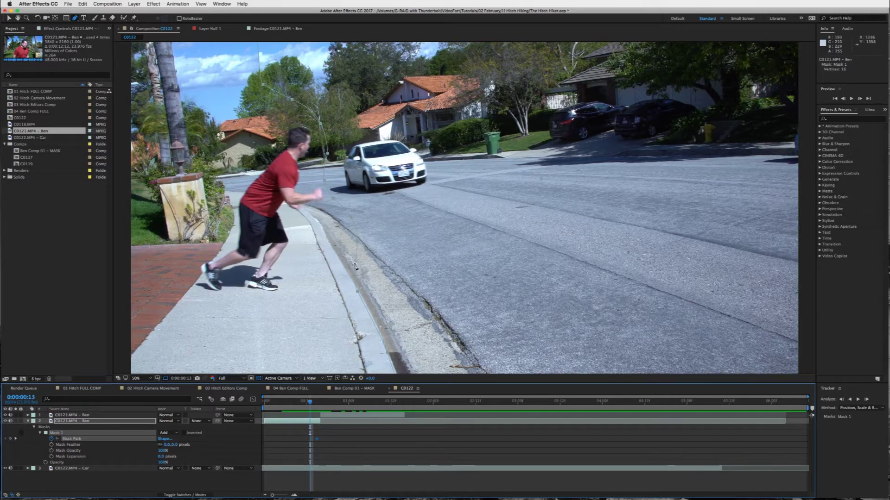
pyautogui.press('pageup')
pyautogui.press('v')
pyautogui.press('pageup')
pyautogui.press('pageup')
pyautogui.moveTo(326, 182); pyautogui.dragTo(297, 204)
pyautogui.press('pageup')
pyautogui.press('pageup')
pyautogui.press('pageup')
pyautogui.press('pageup')
pyautogui.press('pageup')
pyautogui.press('pageup')
pyautogui.press('pageup')
pyautogui.press('pageup')
pyautogui.press('pageup')
pyautogui.press('pageup')
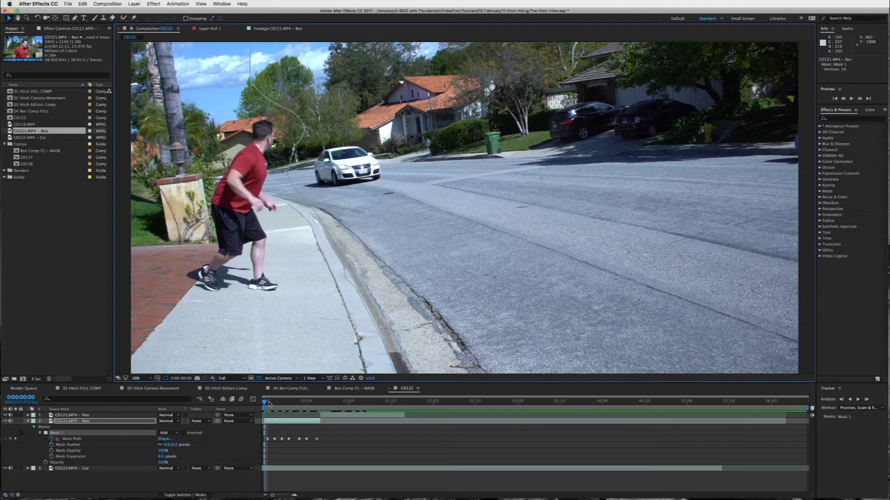
# Check the animated mask at 0:00:00:08 and 0:00:00:10, and set the Mask Feather of Mask 1 to 20 pixels.
pyautogui.click(339, 434)
pyautogui.moveTo(270, 403); pyautogui.dragTo(292, 402)
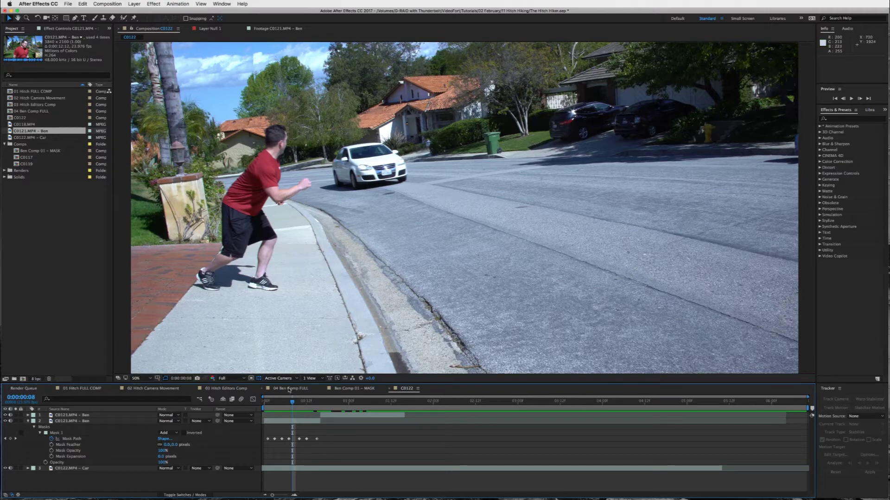
pyautogui.moveTo(292, 403); pyautogui.dragTo(299, 402)
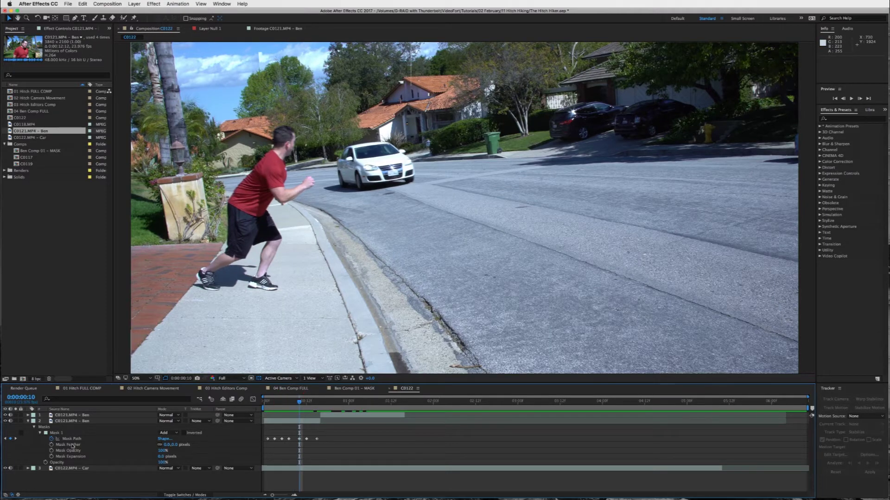
pyautogui.click(167, 445)
pyautogui.write('10')
pyautogui.press('Return')
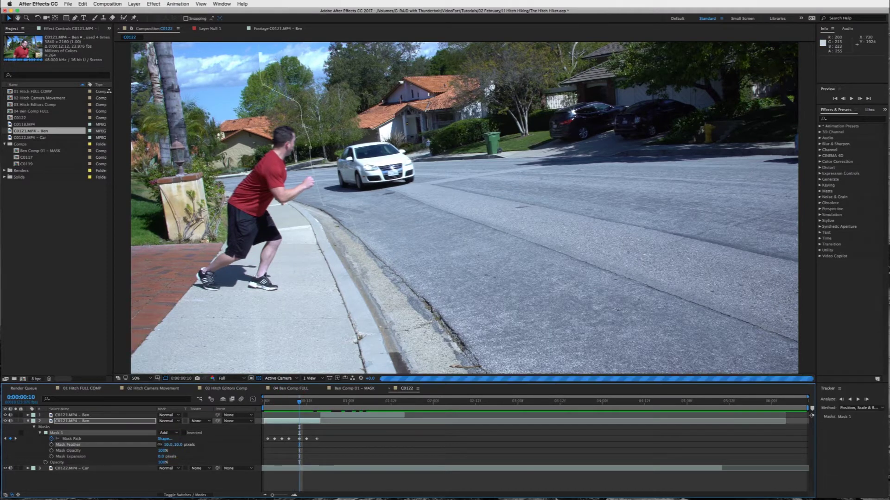
pyautogui.click(286, 447)
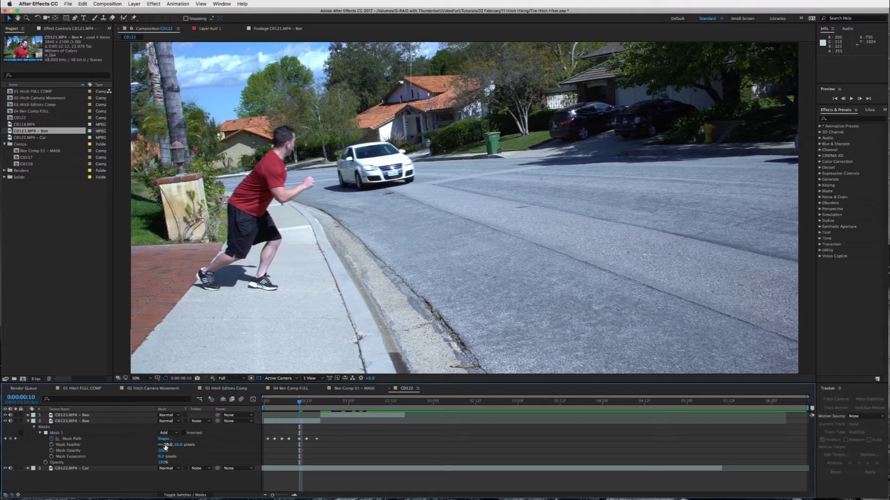
pyautogui.moveTo(166, 447); pyautogui.dragTo(178, 445)
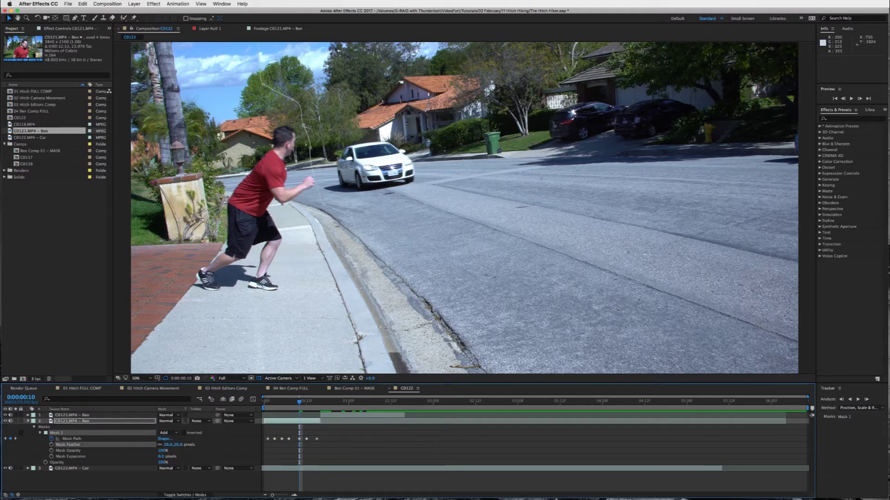
pyautogui.click(336, 442)
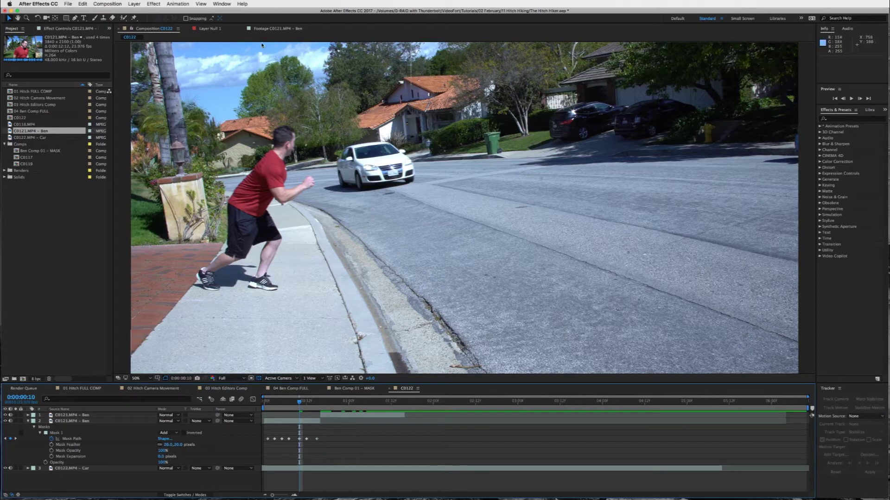
# Restore the later Ben segment's opacity to 100% at 0:00:01:07.
pyautogui.moveTo(297, 400); pyautogui.dragTo(373, 405)
pyautogui.click(283, 402)
pyautogui.press('space')
pyautogui.click(328, 415)
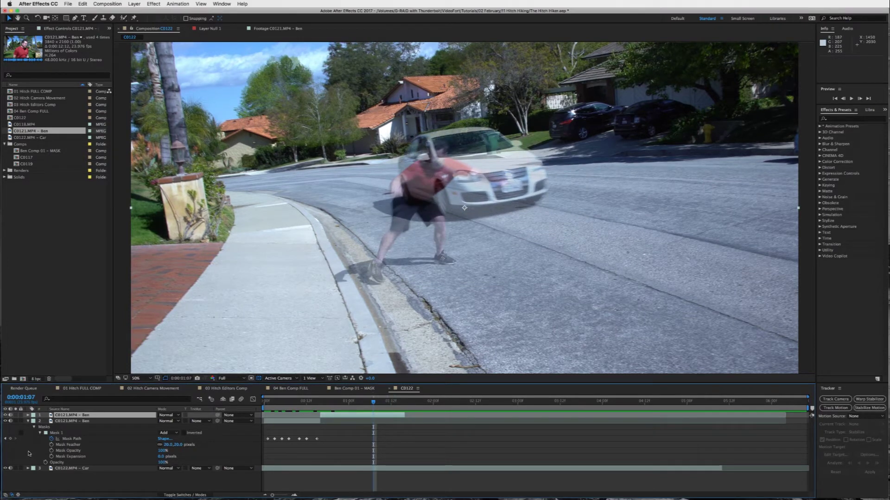
pyautogui.press('t')
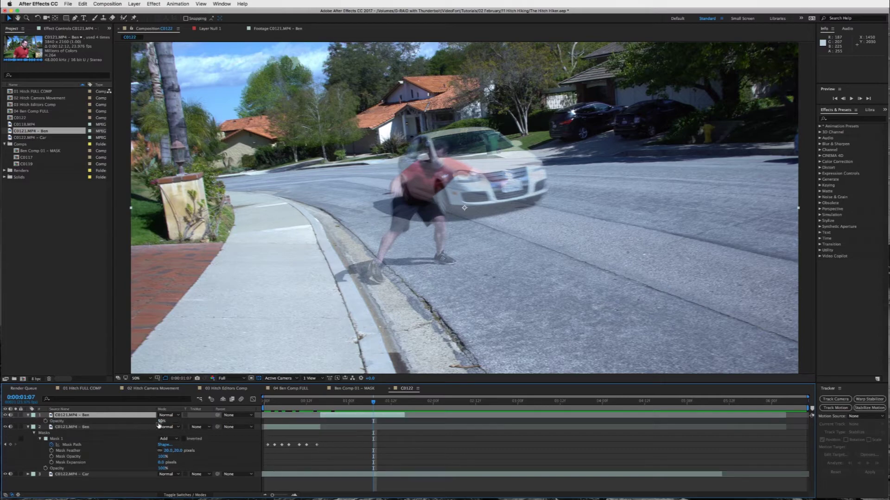
pyautogui.click(160, 421)
pyautogui.write('100')
pyautogui.press('Return')
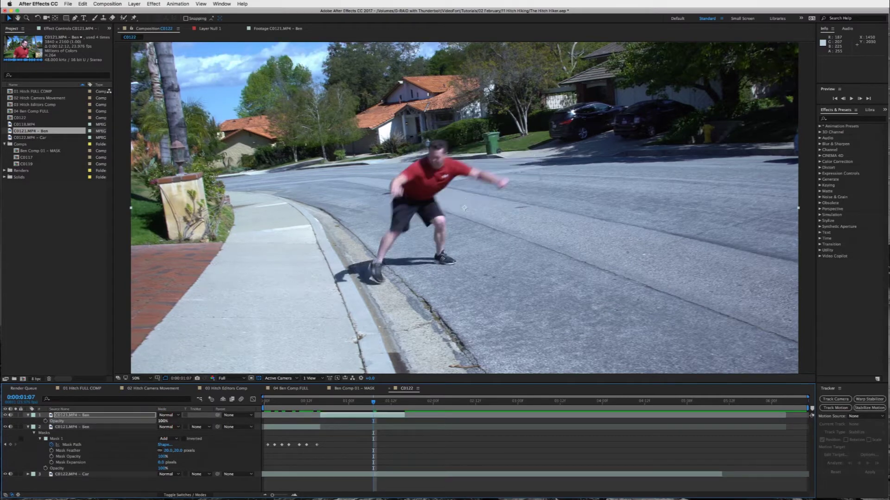
pyautogui.press('F12')
pyautogui.press('F12')
pyautogui.click(124, 18)
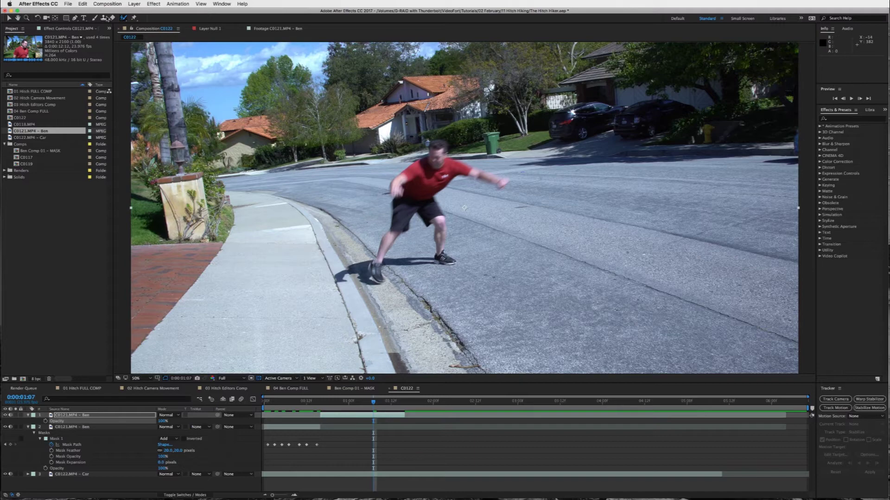
pyautogui.click(76, 19)
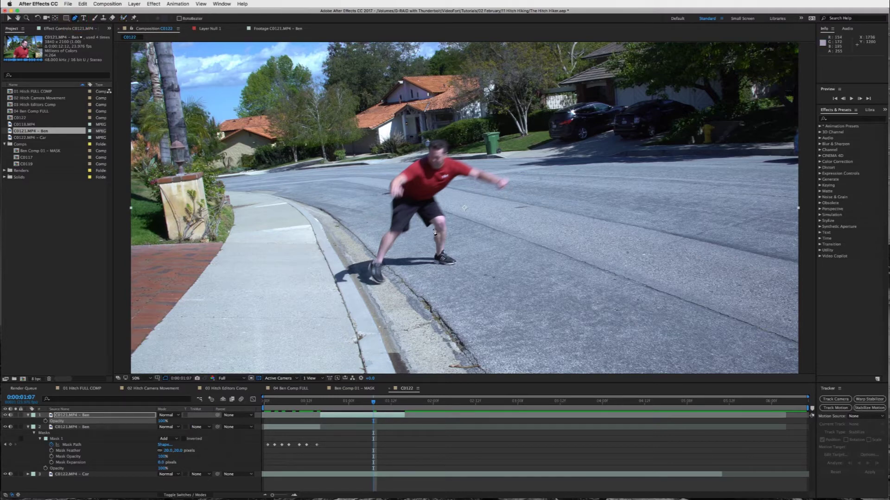
pyautogui.click(8, 18)
# Review the man's jump in the later Ben segment to judge how it must be masked out.
pyautogui.moveTo(374, 403); pyautogui.dragTo(331, 401)
pyautogui.press('space')
pyautogui.press('space')
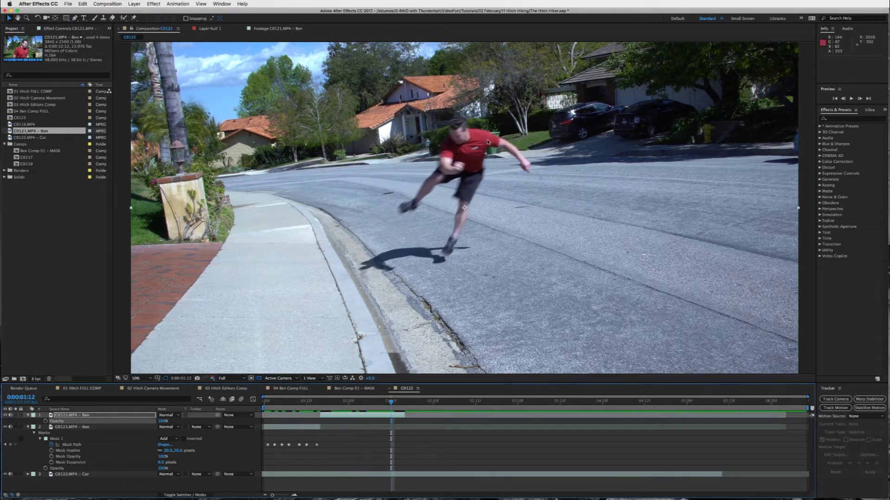
pyautogui.moveTo(393, 404); pyautogui.dragTo(331, 403)
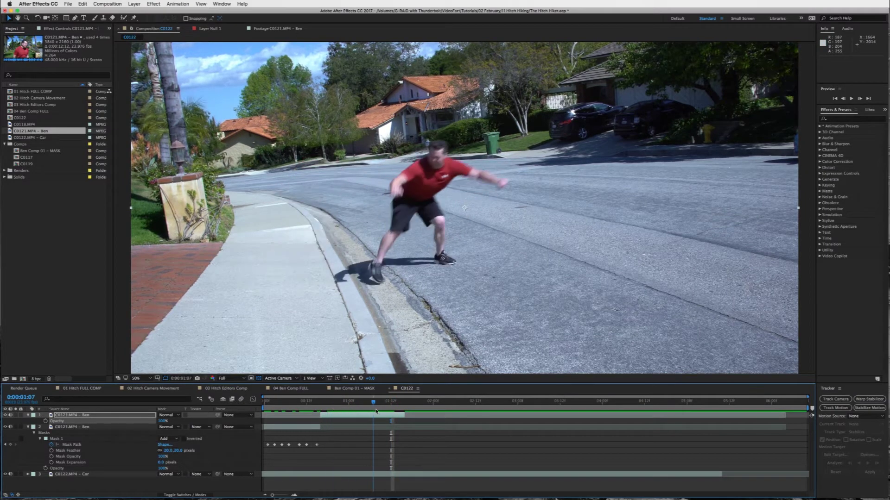
# Open the Ben Comp 01 – MASK composition and examine its finished masks between 0:00:00:15 and 0:00:00:04.
pyautogui.click(354, 389)
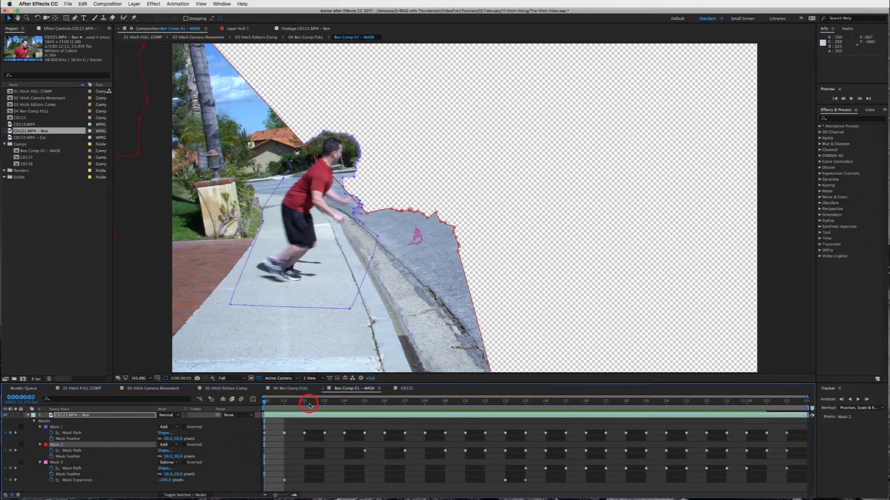
pyautogui.moveTo(310, 405); pyautogui.dragTo(566, 406)
pyautogui.click(275, 496)
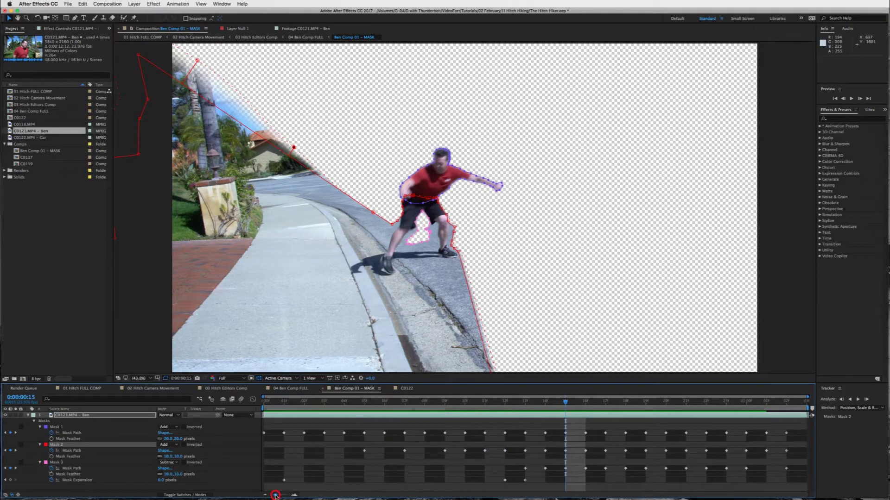
pyautogui.click(569, 402)
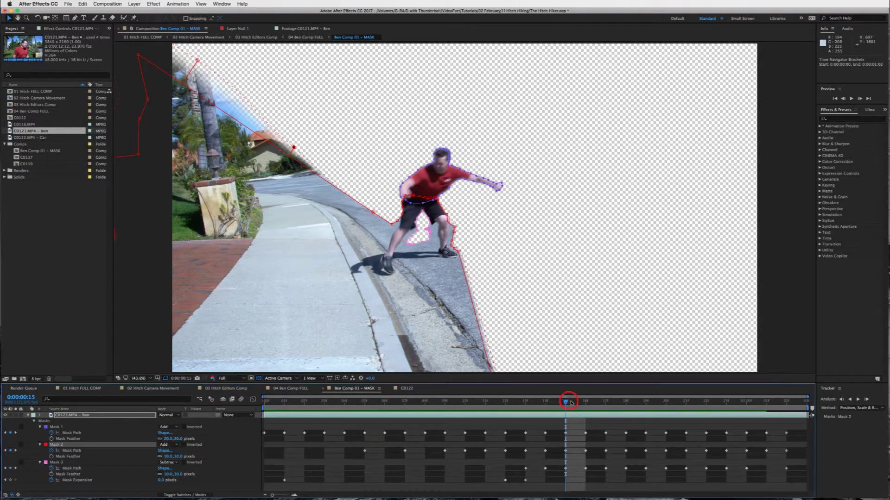
pyautogui.moveTo(545, 406); pyautogui.dragTo(345, 402)
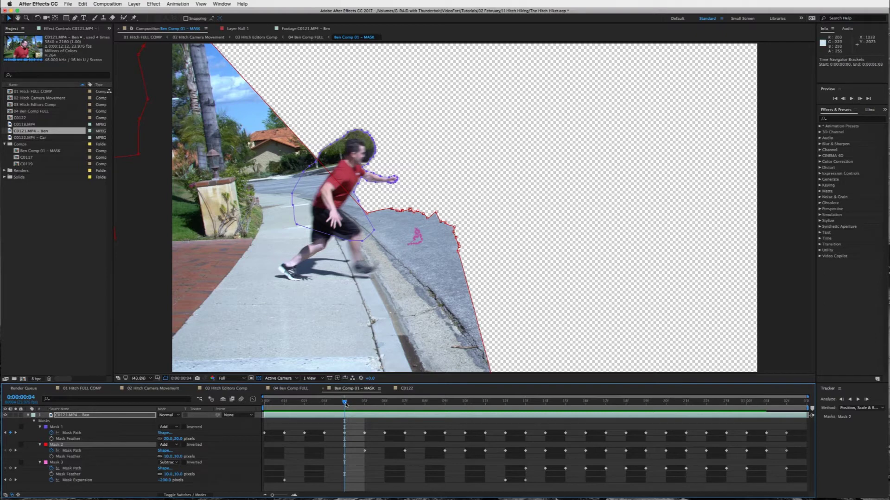
# Examine how Mask 1 follows the man's upper body and Mask 2 his legs and shadow from 0:00:00:04 to 0:00:00:16.
pyautogui.moveTo(345, 403); pyautogui.dragTo(399, 402)
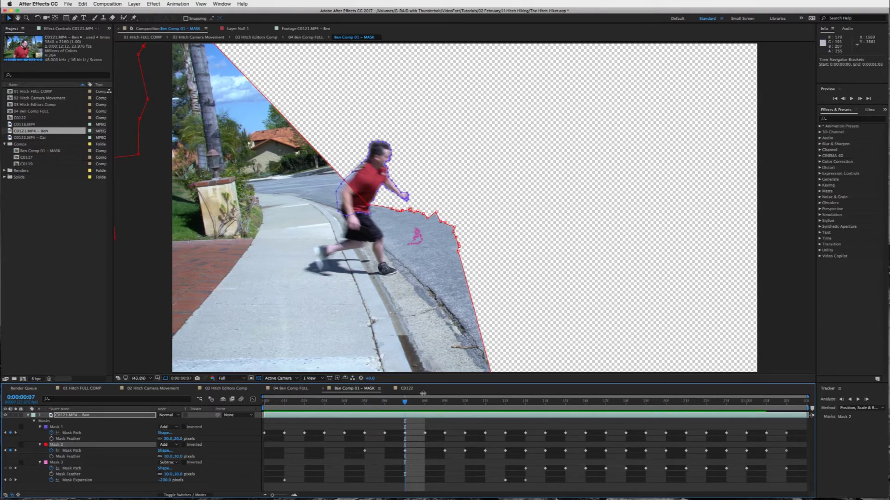
pyautogui.moveTo(404, 404); pyautogui.dragTo(424, 404)
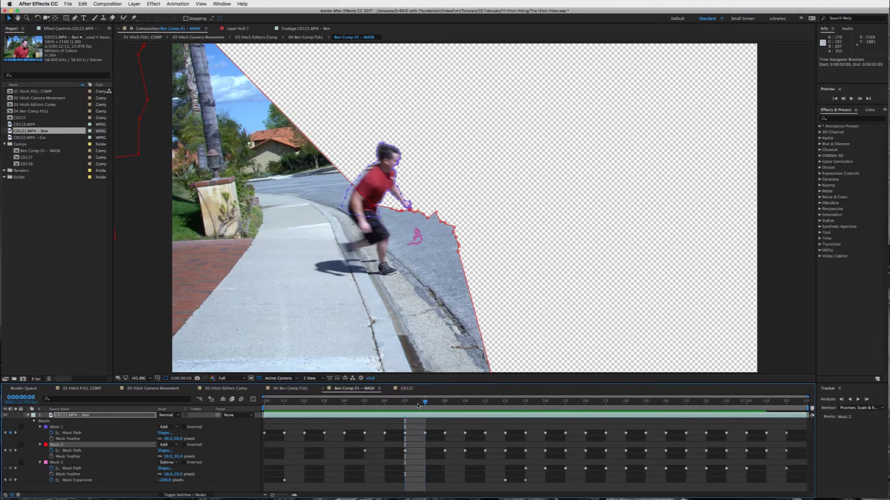
pyautogui.click(56, 427)
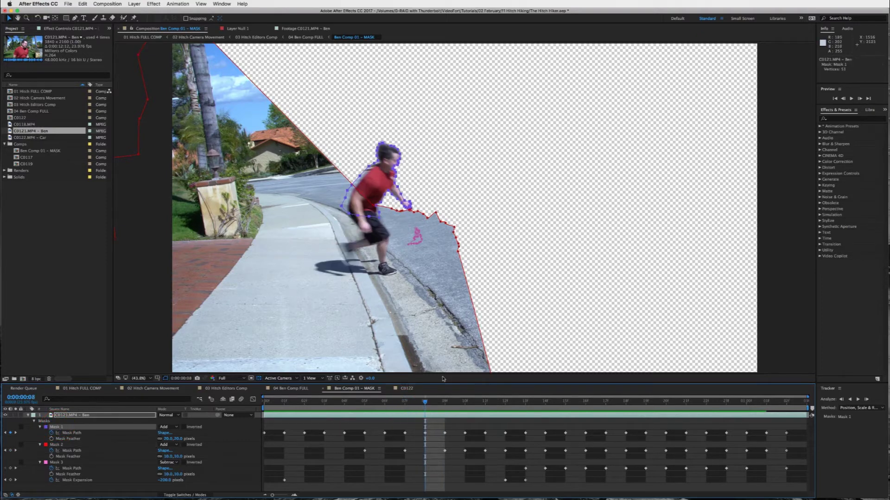
pyautogui.moveTo(425, 403); pyautogui.dragTo(465, 403)
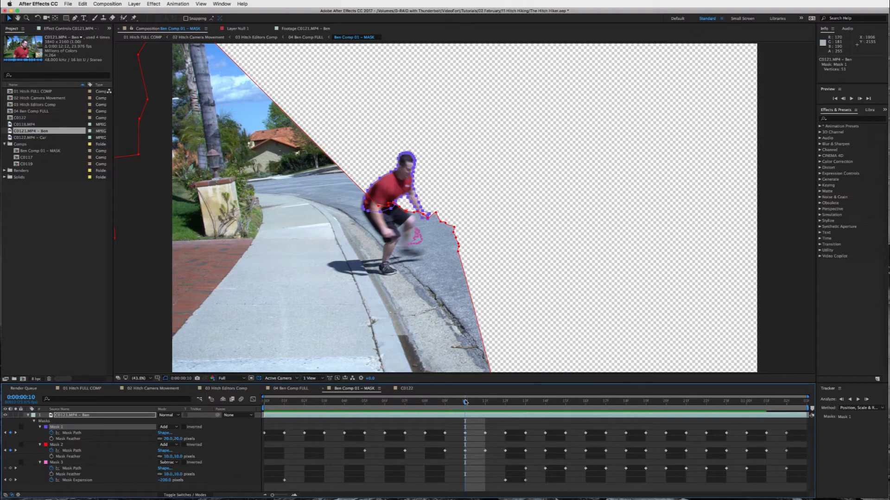
pyautogui.moveTo(464, 401); pyautogui.dragTo(581, 404)
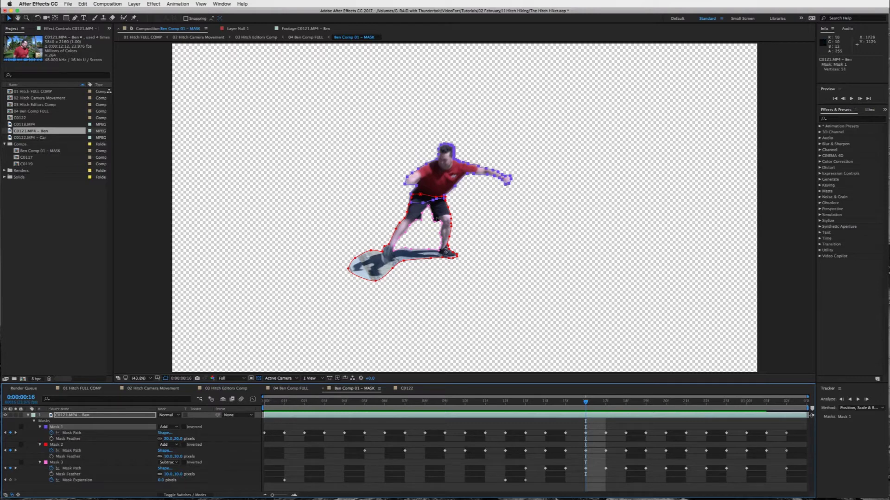
# Inspect the three masks around the man and his shadow through the jump, between 0:00:00:17 and 0:00:01:00.
pyautogui.click(600, 402)
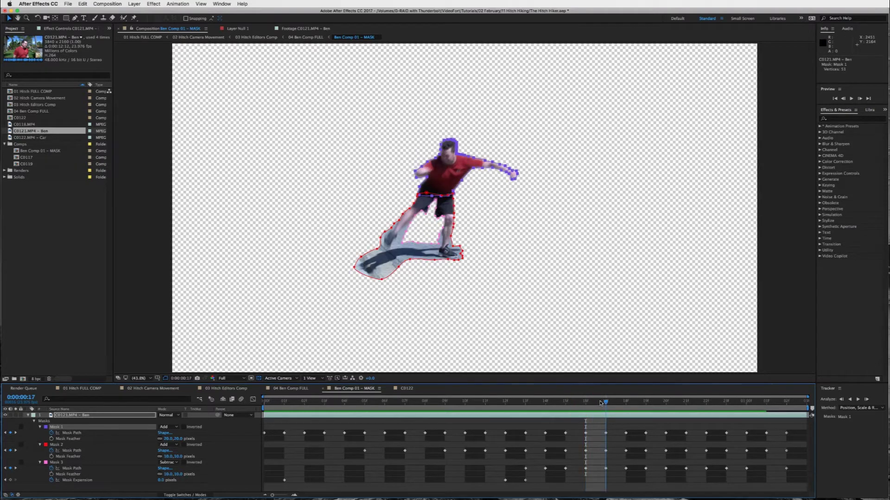
pyautogui.click(626, 402)
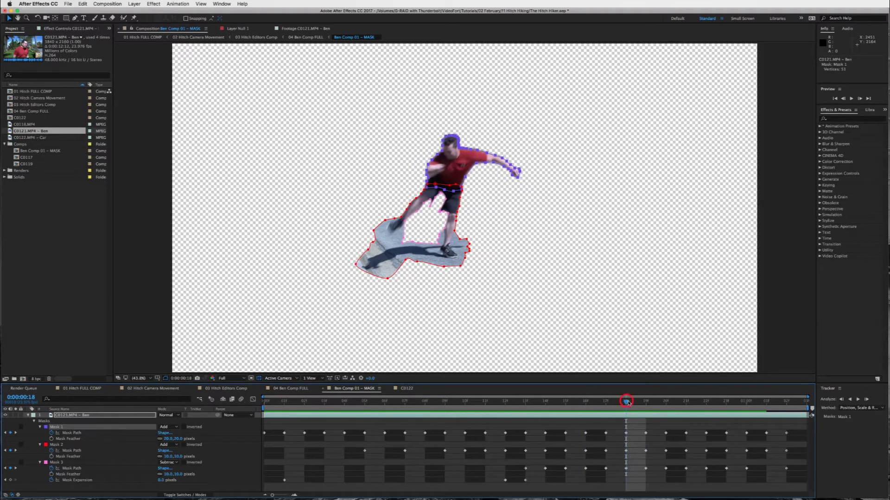
pyautogui.click(644, 404)
pyautogui.click(665, 403)
pyautogui.moveTo(678, 406); pyautogui.dragTo(741, 408)
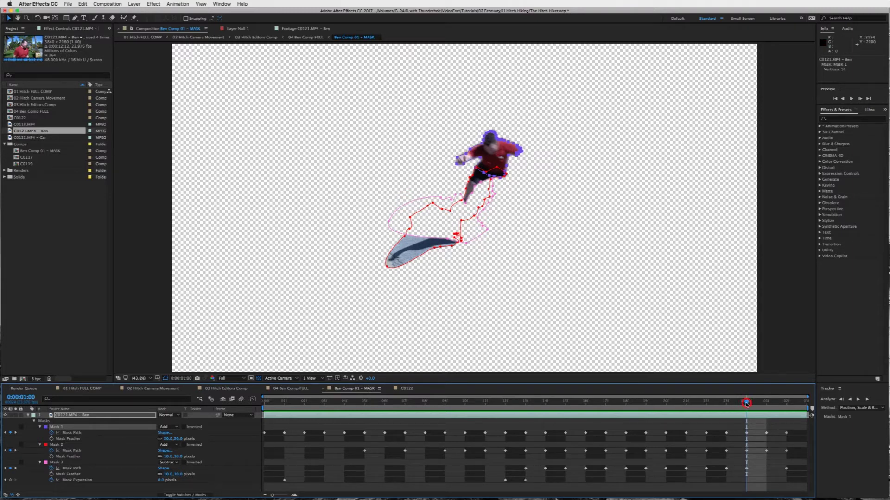
pyautogui.moveTo(746, 404); pyautogui.dragTo(702, 408)
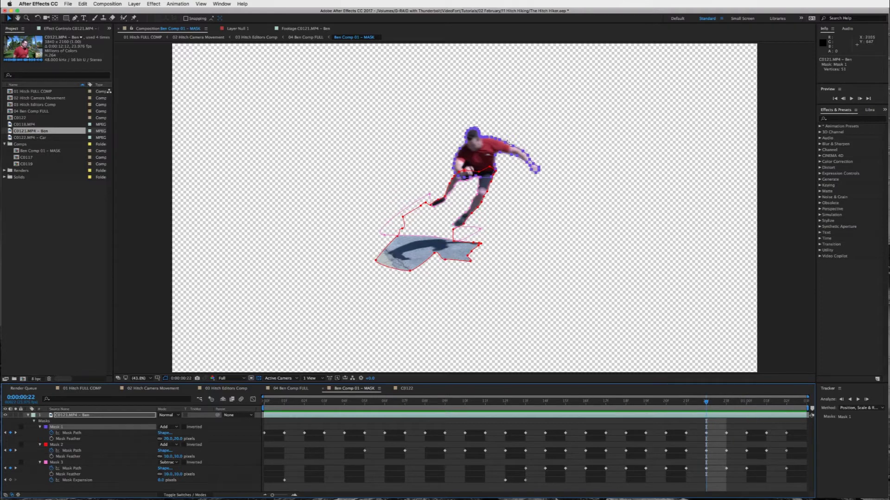
pyautogui.click(705, 402)
pyautogui.click(726, 405)
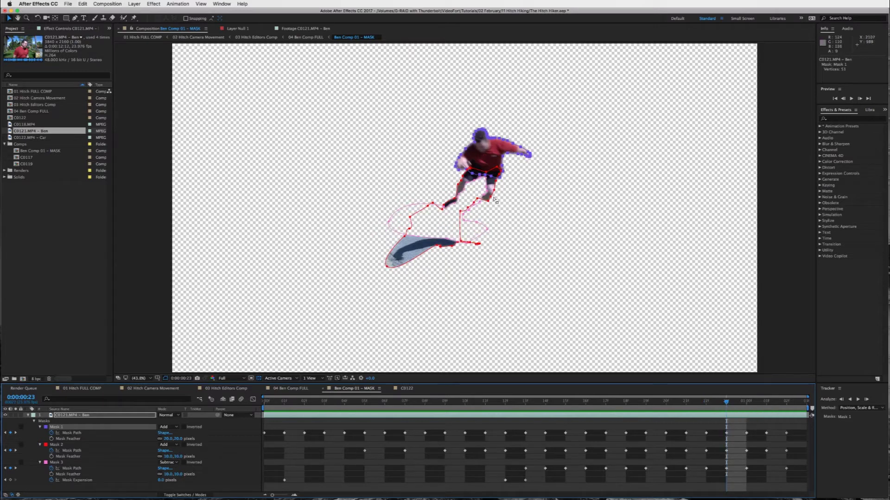
# Examine frame by frame how the masks follow the man's torso, legs and shadow between 0:00:00:23 and 0:00:01:02.
pyautogui.press('pagedown')
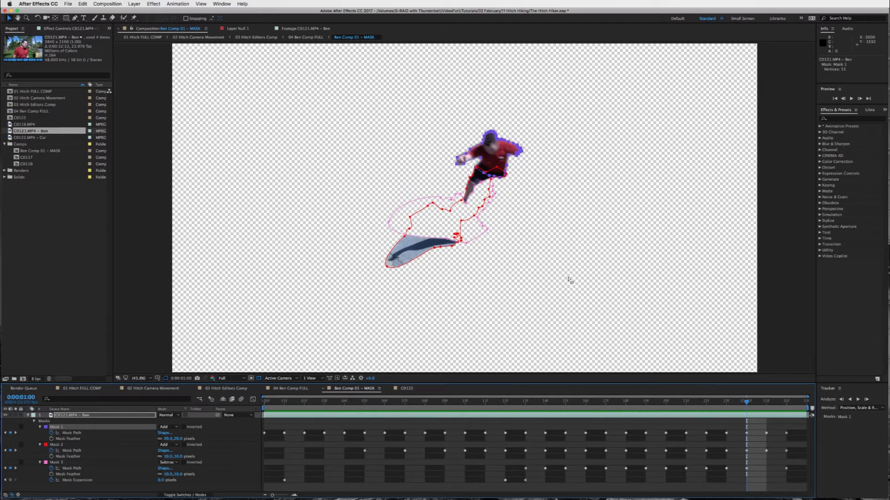
pyautogui.press('pagedown')
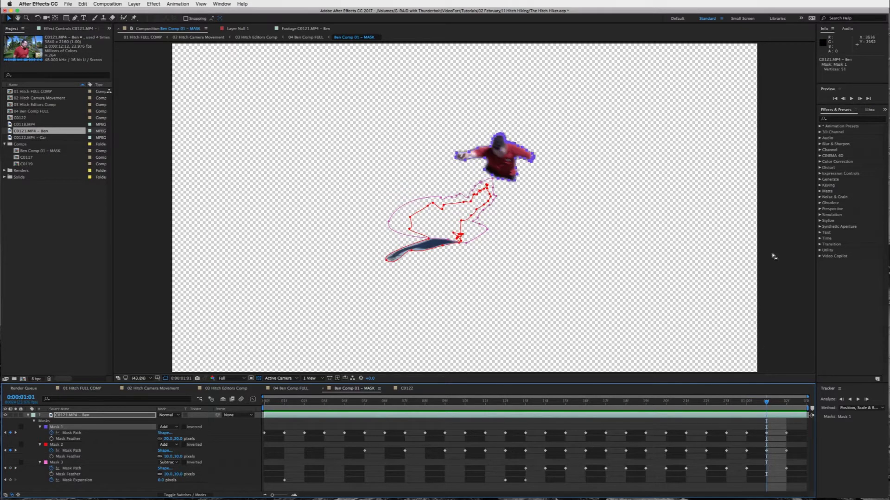
pyautogui.press('pagedown')
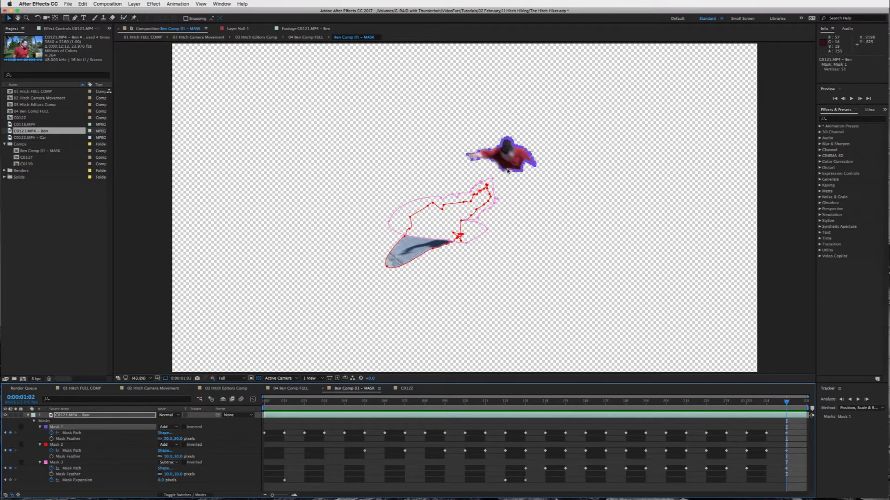
pyautogui.press('pageup')
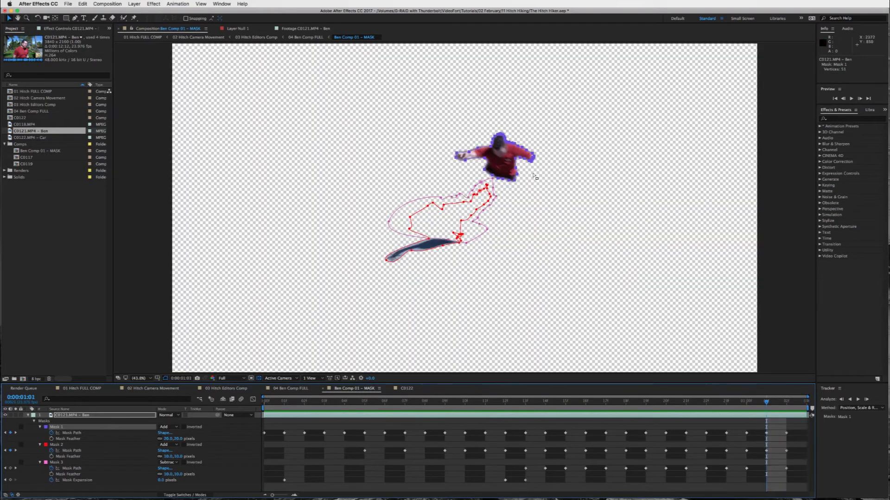
pyautogui.press('pageup')
pyautogui.press('pageup')
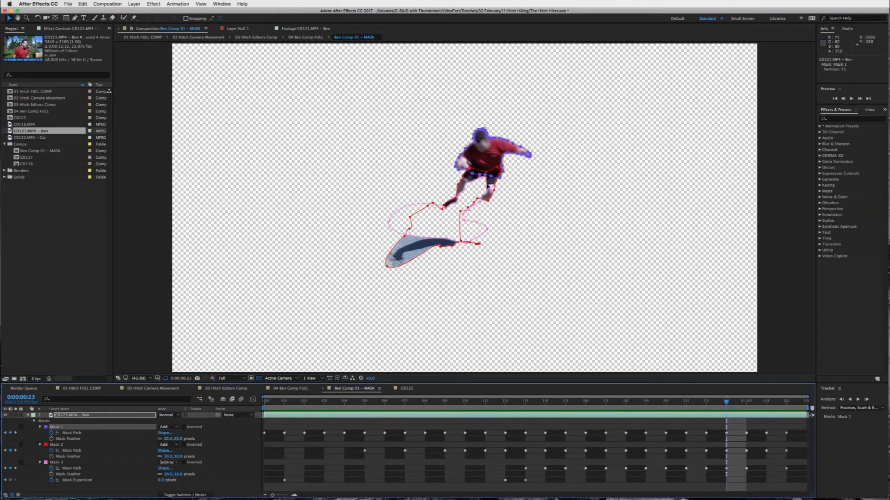
pyautogui.press('pagedown')
pyautogui.press('pagedown')
pyautogui.press('pagedown')
pyautogui.press('pagedown')
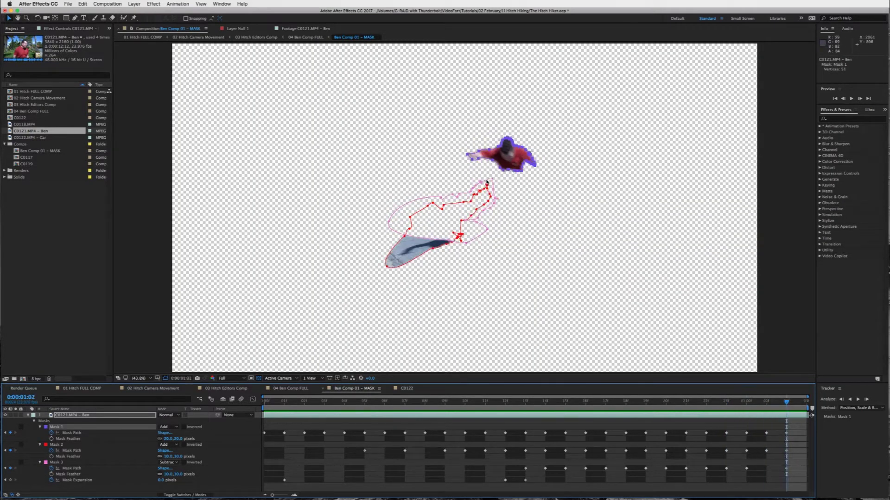
pyautogui.press('pageup')
pyautogui.press('pageup')
pyautogui.press('pageup')
pyautogui.press('pageup')
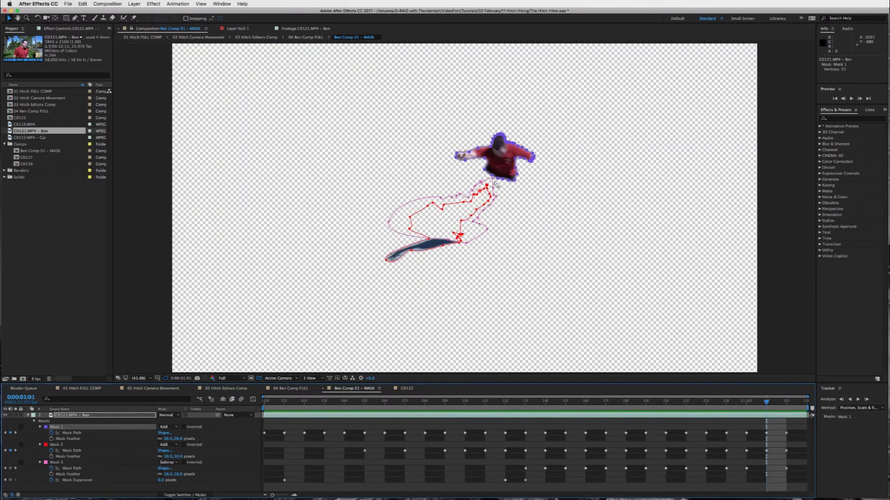
pyautogui.moveTo(747, 402); pyautogui.dragTo(525, 402)
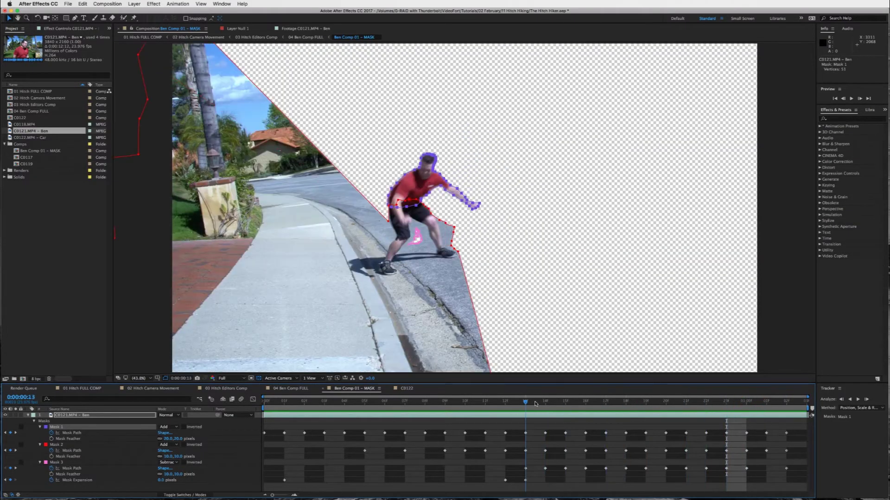
# Close the Ben Comp 01 – MASK timeline and go to 0:00:00:14 in the 04 Ben Comp FULL composition.
pyautogui.click(324, 389)
pyautogui.click(289, 388)
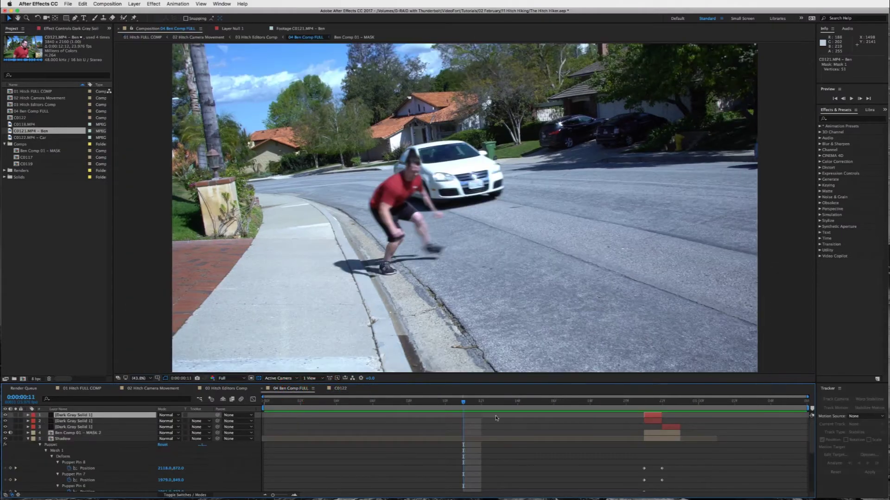
pyautogui.scroll(-5, 423, 423)
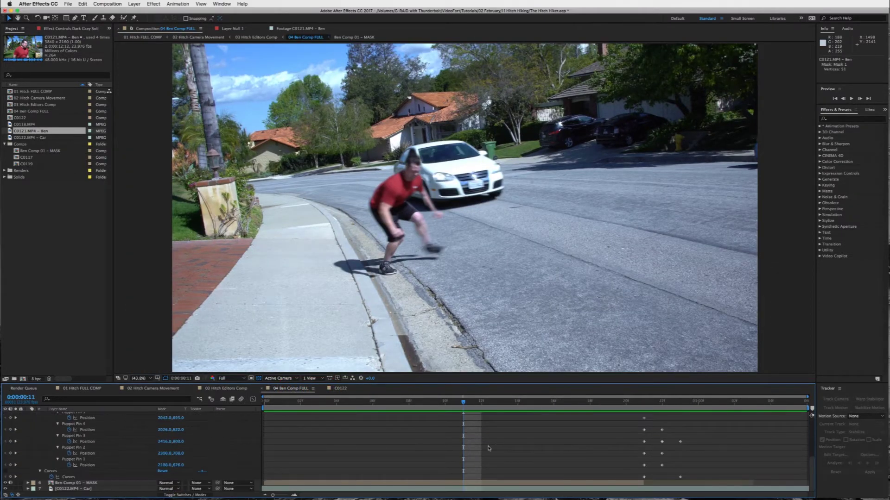
pyautogui.moveTo(463, 402); pyautogui.dragTo(517, 402)
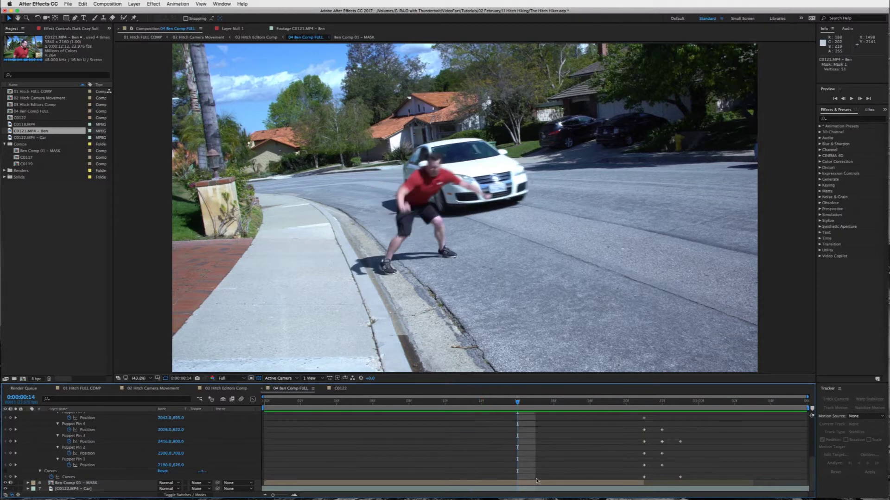
# Check the Ben Comp 01 – MASK layer over the car by toggling its visibility and previewing up to 0:00:00:20.
pyautogui.click(534, 481)
pyautogui.click(6, 484)
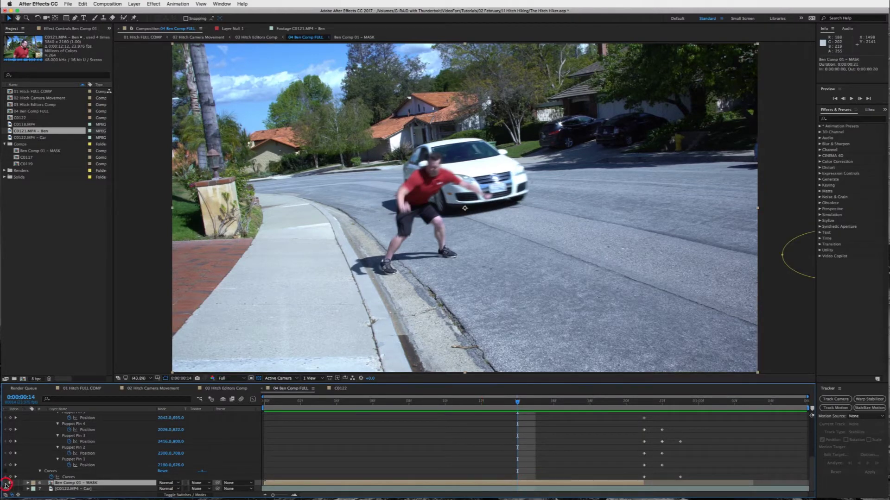
pyautogui.click(6, 483)
pyautogui.moveTo(527, 401); pyautogui.dragTo(627, 403)
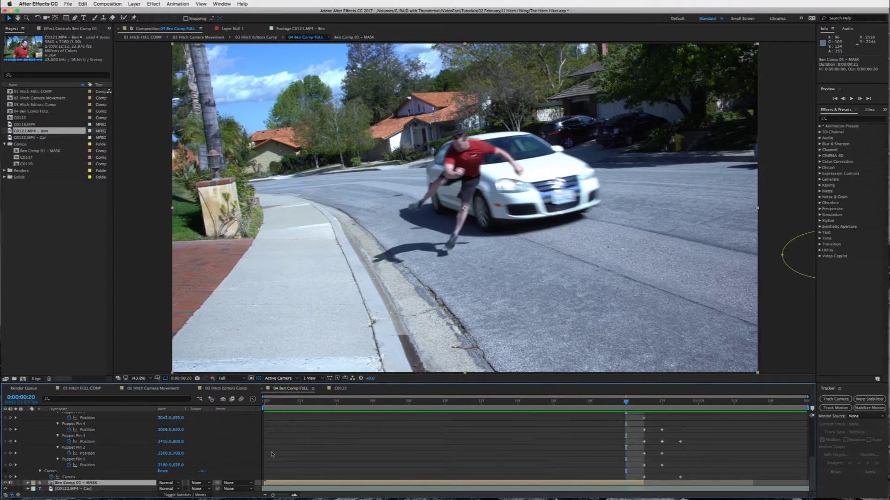
# Collapse the Shadow layer's properties and go to 0:00:00:21, where the Ben Comp 01 – MASK layer ends.
pyautogui.scroll(5, 184, 442)
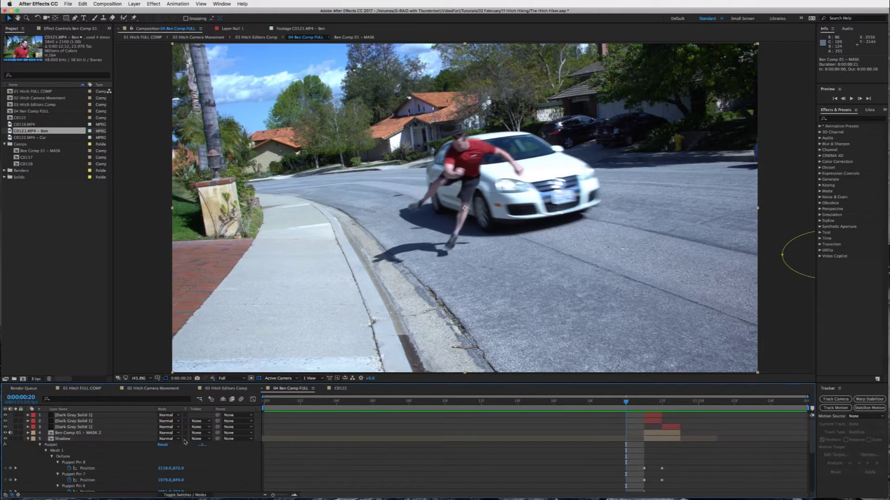
pyautogui.click(28, 439)
pyautogui.moveTo(626, 404); pyautogui.dragTo(644, 403)
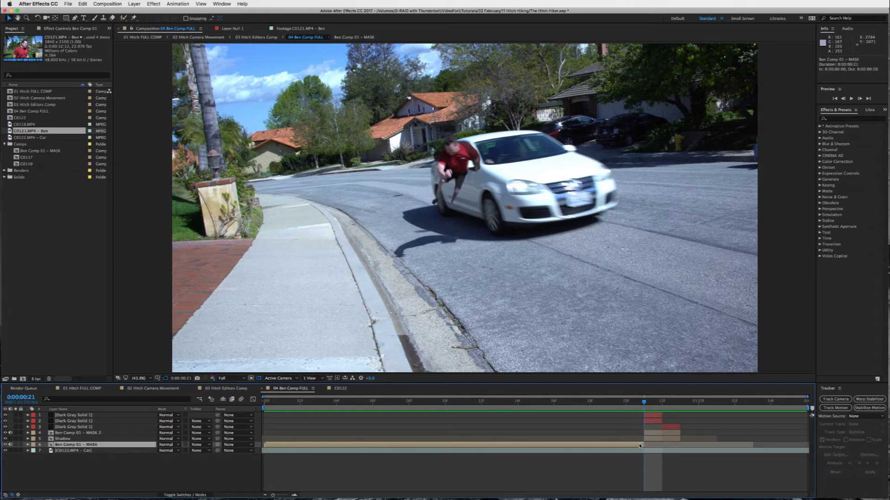
# Examine how the Shadow and Ben Comp 01 – MASK 2 layers take over the man and his shadow at 0:00:00:21.
pyautogui.keyDown('shift'); pyautogui.click(661, 440); pyautogui.keyUp('shift')
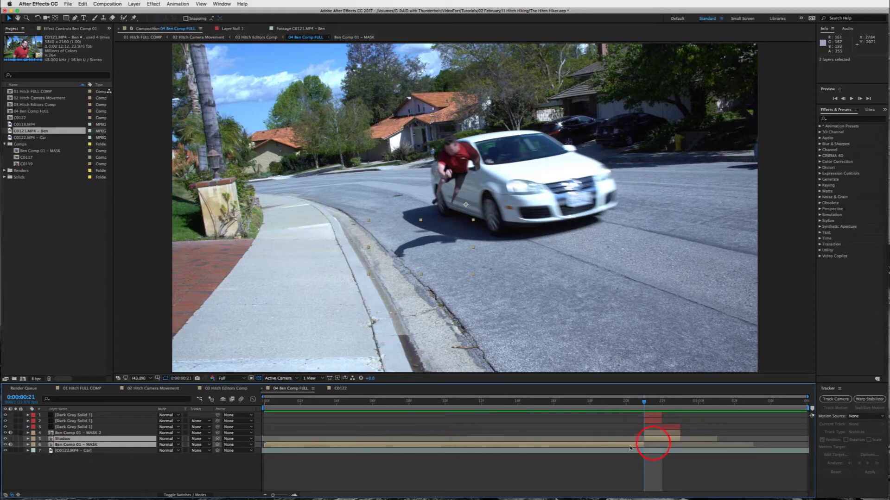
pyautogui.click(666, 440)
pyautogui.click(666, 439)
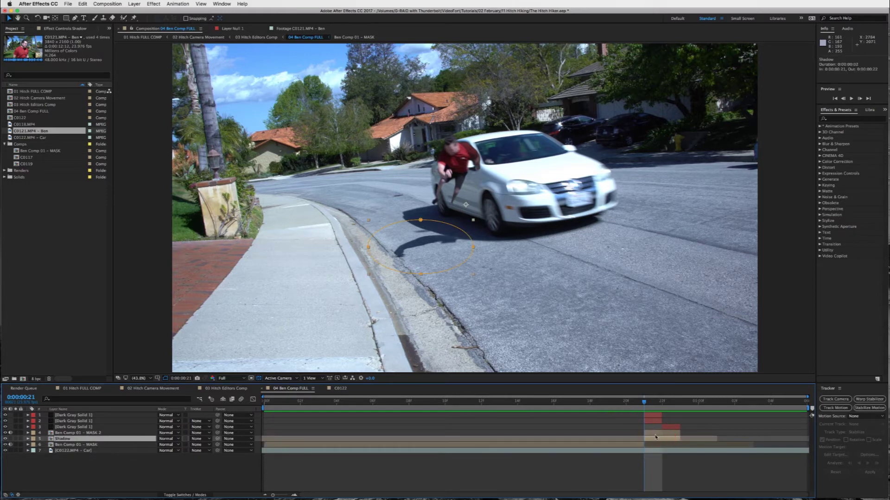
pyautogui.keyDown('shift'); pyautogui.click(654, 432); pyautogui.keyUp('shift')
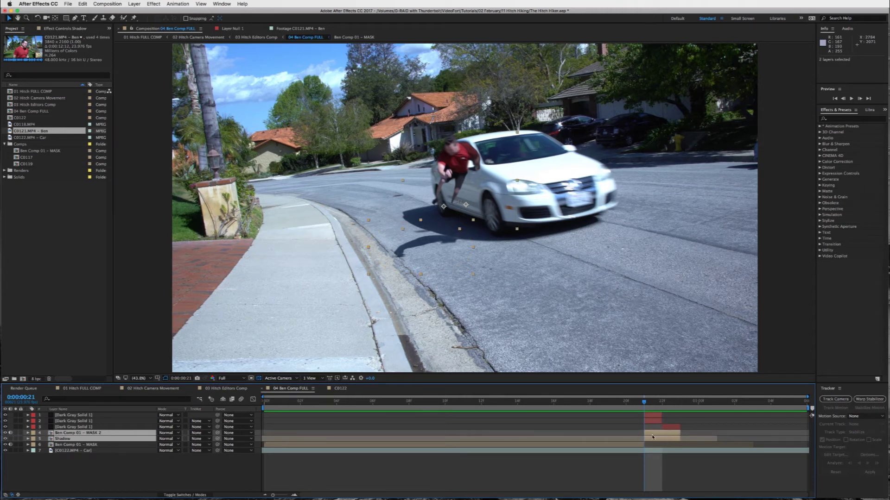
pyautogui.click(619, 433)
# Reset the Shadow layer's transform to compare it with its original placement, and undo the reset.
pyautogui.click(663, 439)
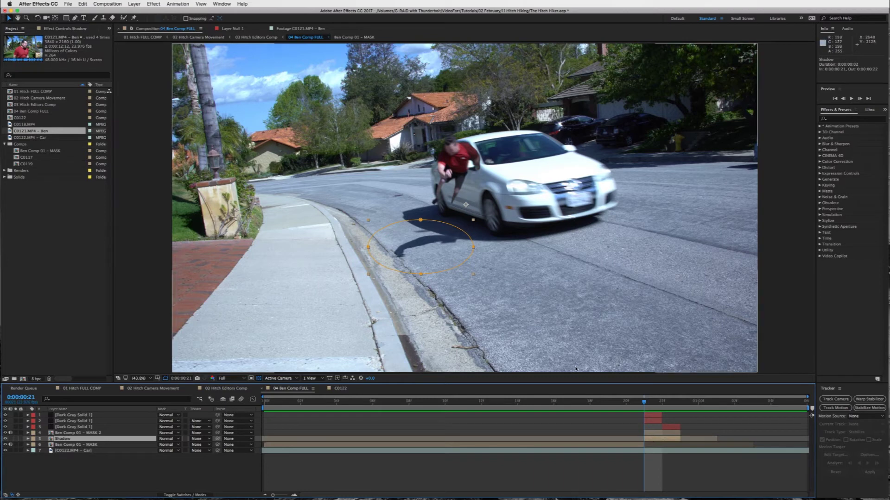
pyautogui.press('p')
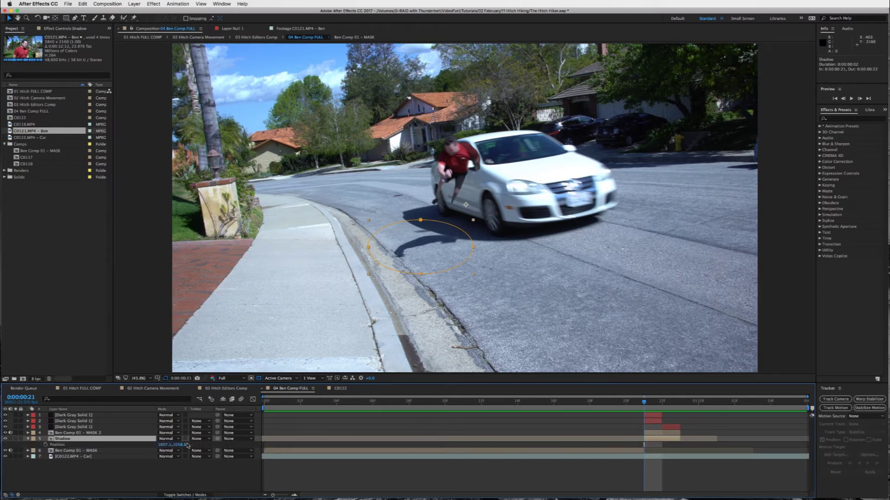
pyautogui.click(28, 439)
pyautogui.click(28, 439)
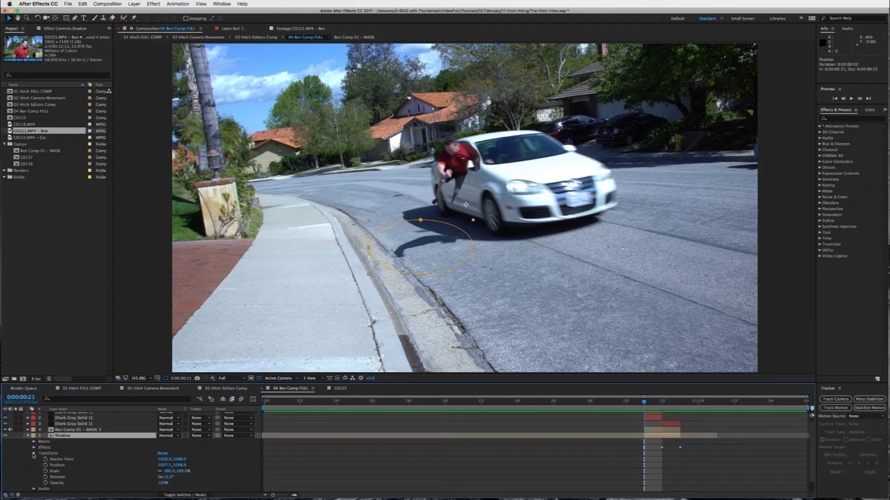
pyautogui.click(162, 454)
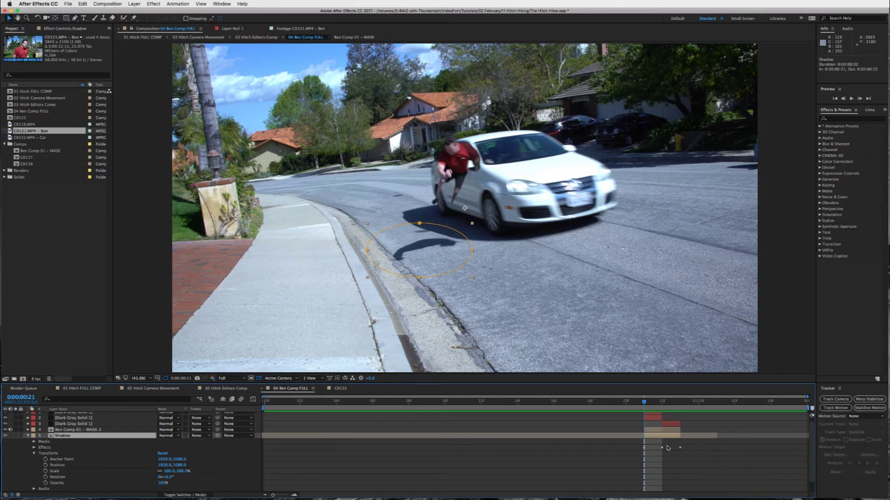
pyautogui.press('super+z')
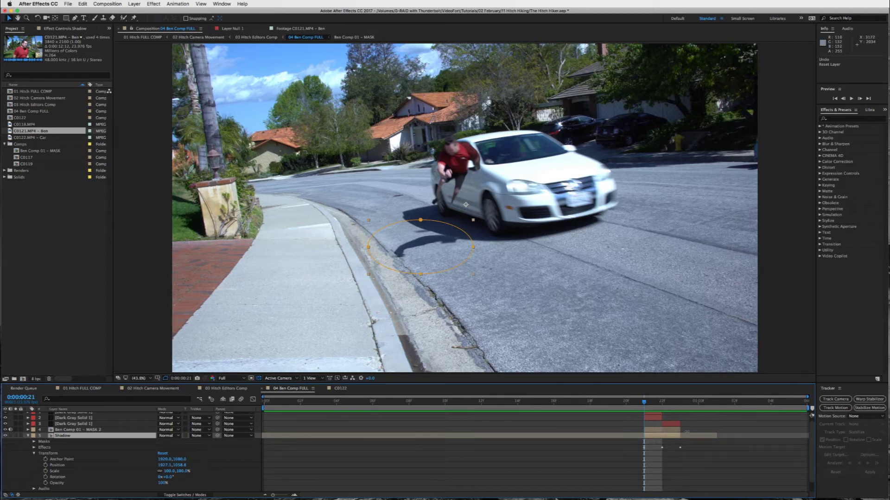
# Reveal the keyframed properties of the Ben Comp 01 – MASK 2 layer and show its effect settings in a wider panel.
pyautogui.click(654, 430)
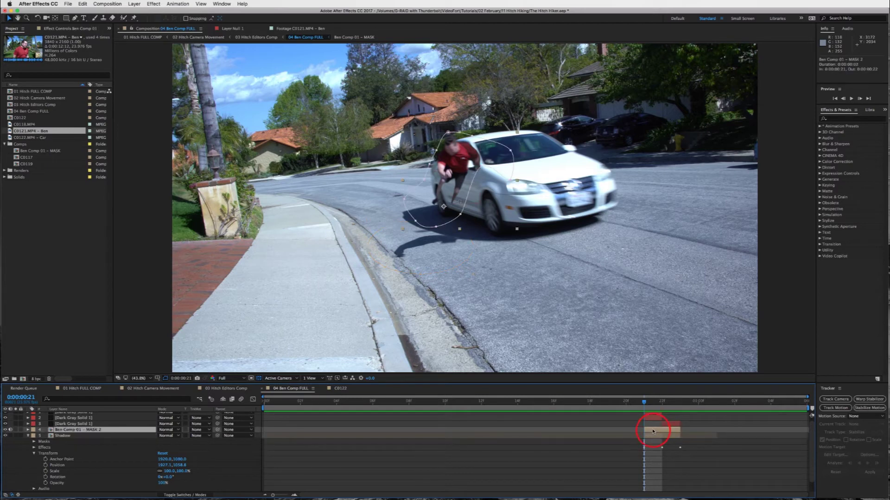
pyautogui.click(28, 436)
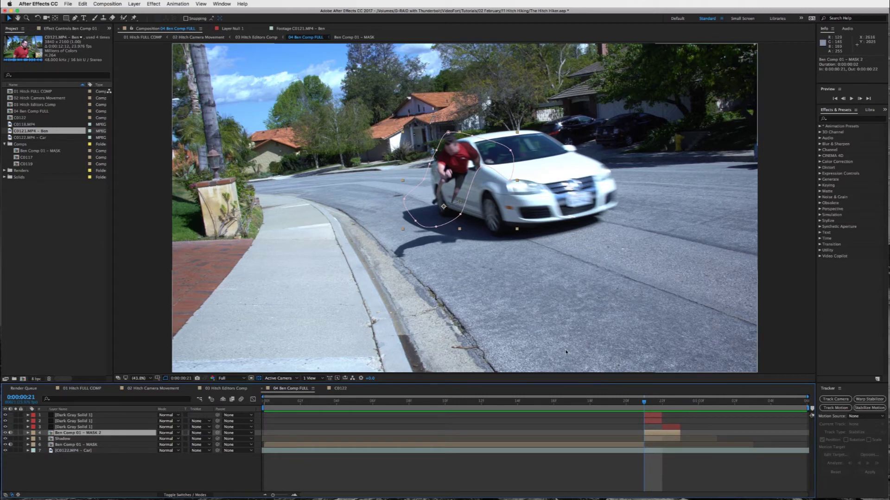
pyautogui.press('u')
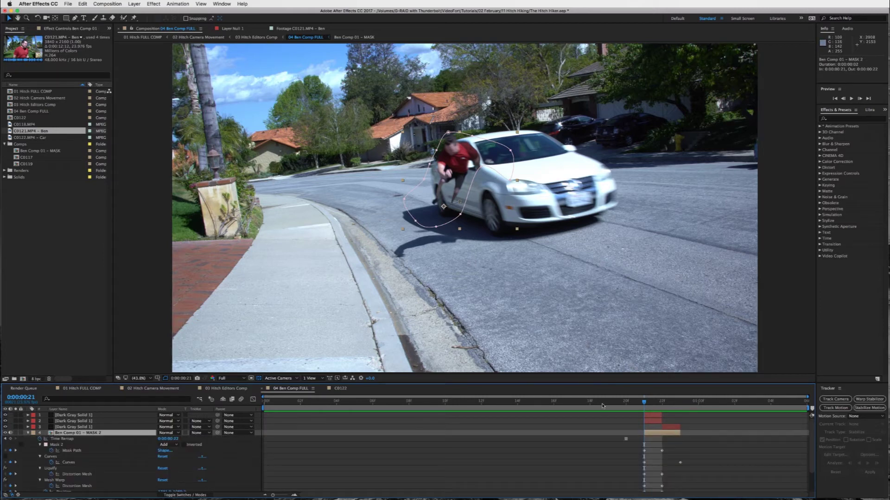
pyautogui.click(74, 29)
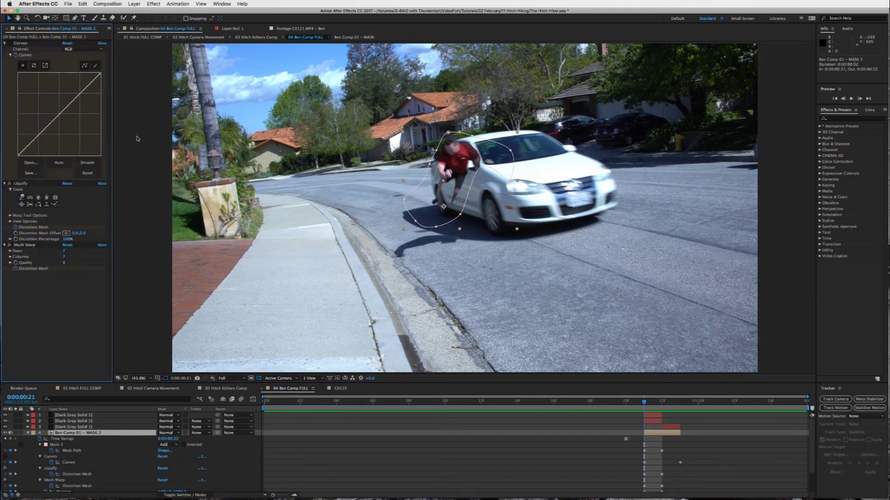
pyautogui.moveTo(113, 133); pyautogui.dragTo(132, 134)
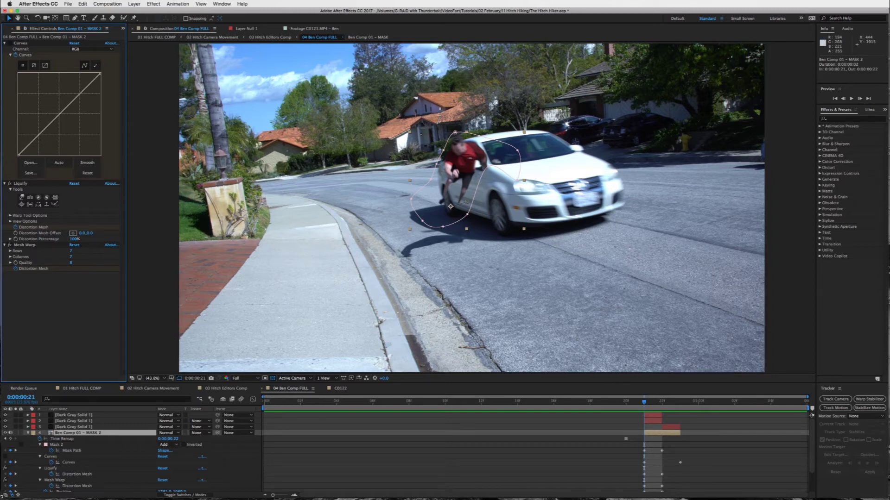
# Display the Mesh Warp grid on Ben Comp 01 – MASK 2 and compare its distortion at 0:00:00:21 and 0:00:00:22.
pyautogui.click(64, 481)
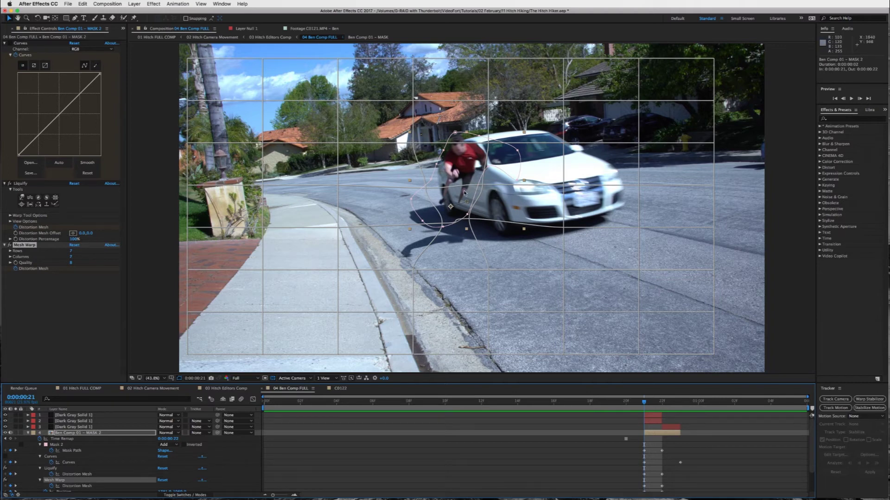
pyautogui.moveTo(645, 403)
pyautogui.mouseDown()
pyautogui.moveTo(661, 403)
pyautogui.moveTo(647, 398)
pyautogui.mouseUp()
pyautogui.click(646, 404)
pyautogui.click(657, 405)
pyautogui.click(661, 406)
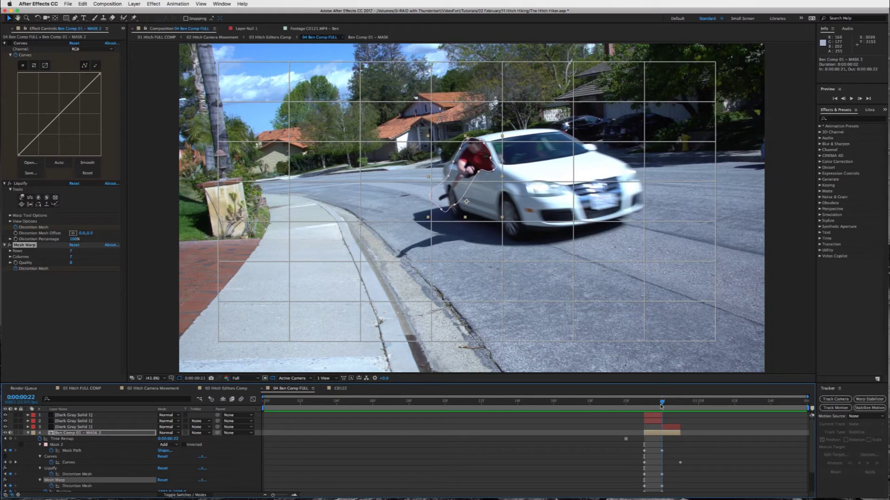
pyautogui.moveTo(661, 406); pyautogui.dragTo(649, 407)
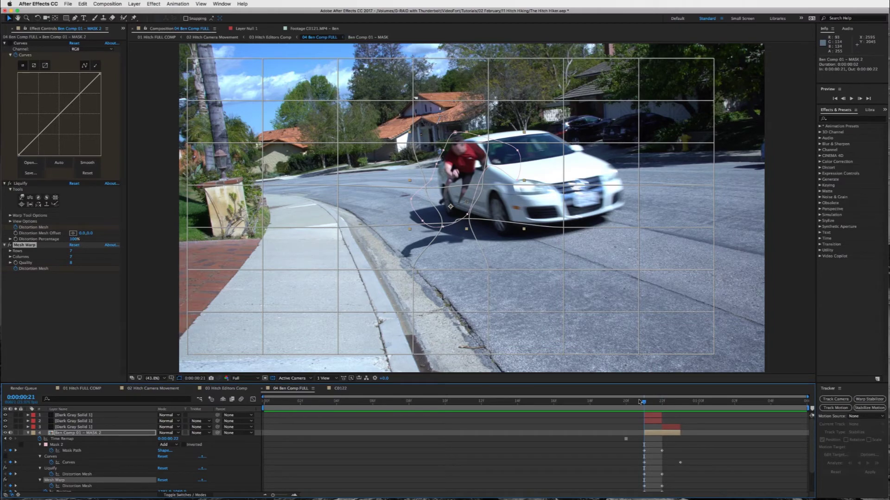
pyautogui.moveTo(643, 402); pyautogui.dragTo(661, 404)
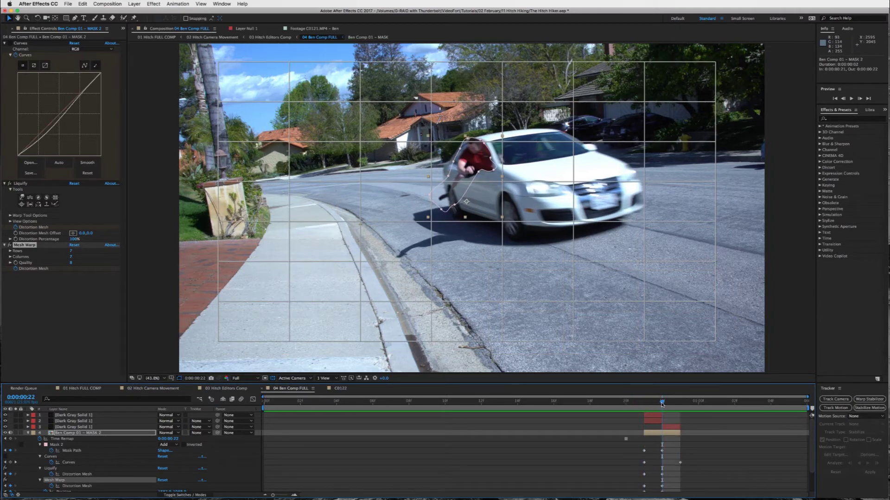
# Select the Liquify effect on Ben Comp 01 – MASK 2 and compare the man's shape between 0:00:00:22 and 0:00:00:21.
pyautogui.click(52, 469)
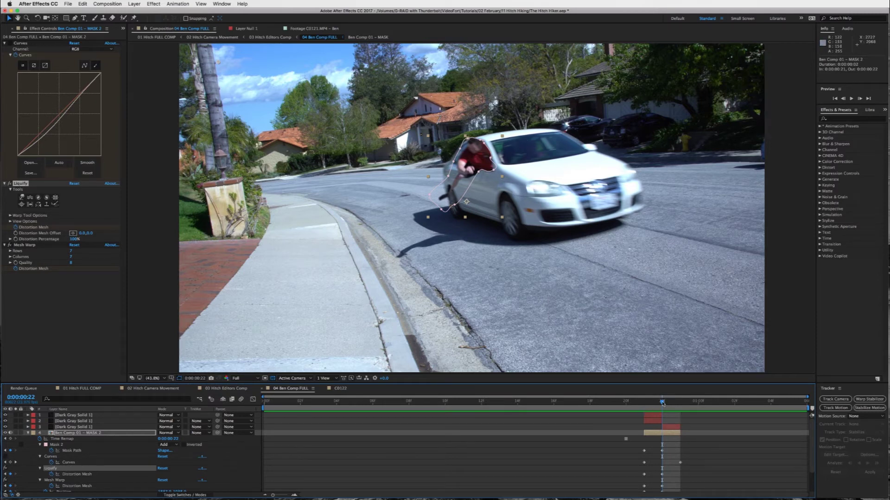
pyautogui.moveTo(662, 403); pyautogui.dragTo(644, 402)
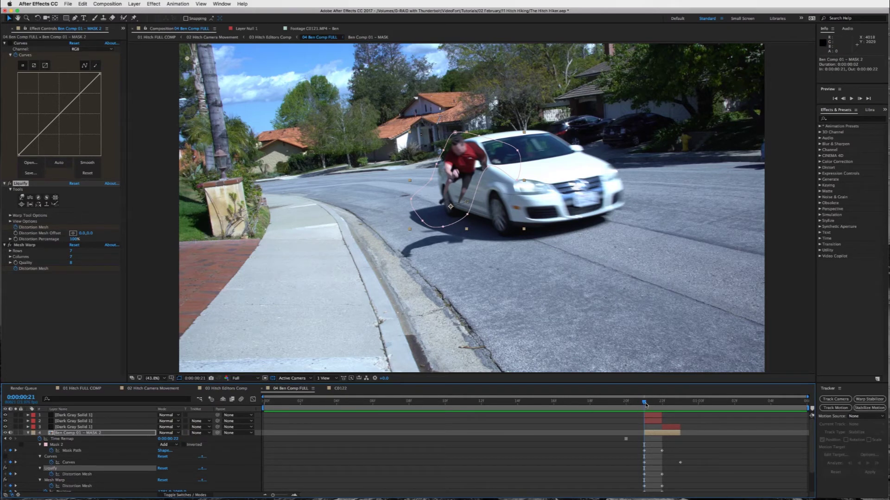
pyautogui.moveTo(646, 405); pyautogui.dragTo(659, 402)
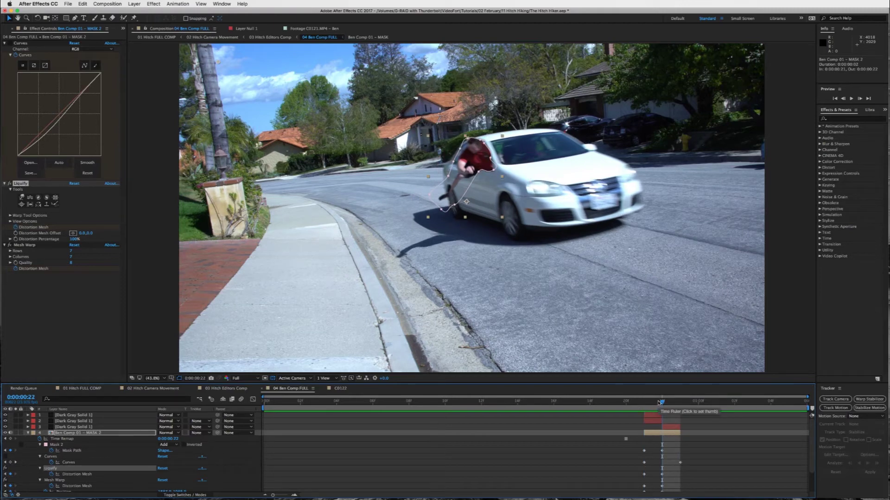
# Collapse the Ben Comp 01 – MASK 2 layer's properties and compare the composite between 0:00:00:21 and 0:00:00:22.
pyautogui.click(29, 433)
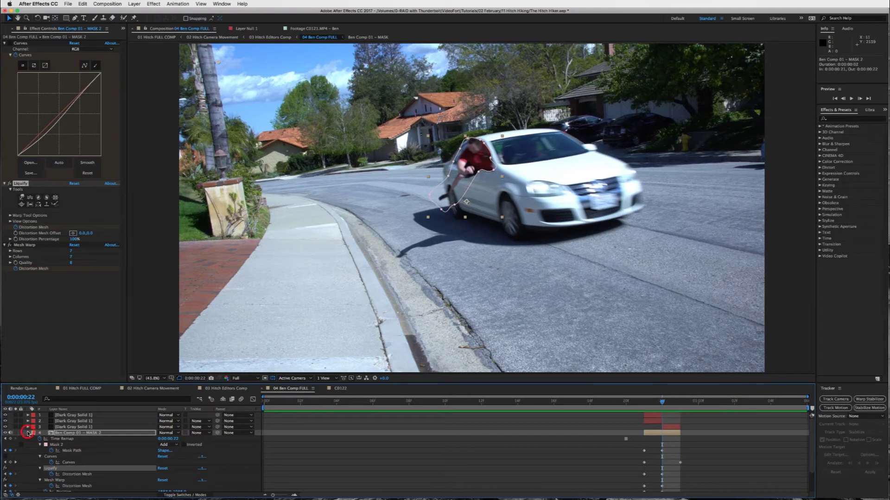
pyautogui.click(652, 402)
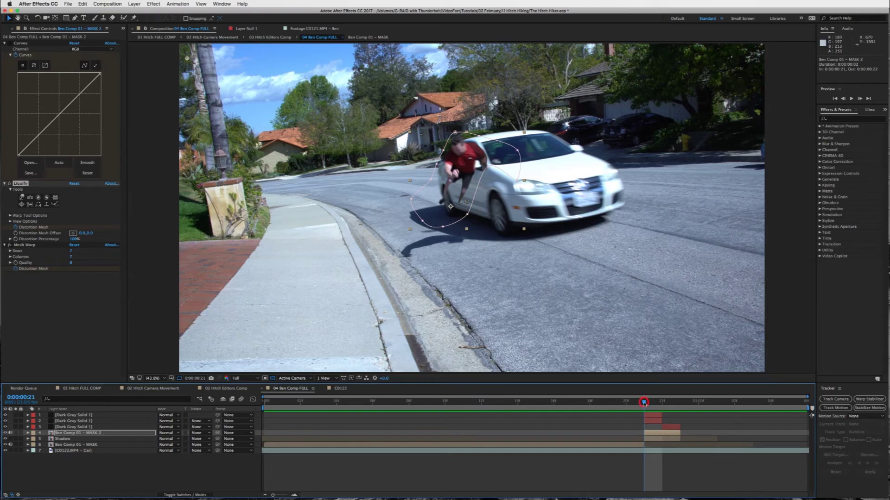
pyautogui.click(658, 402)
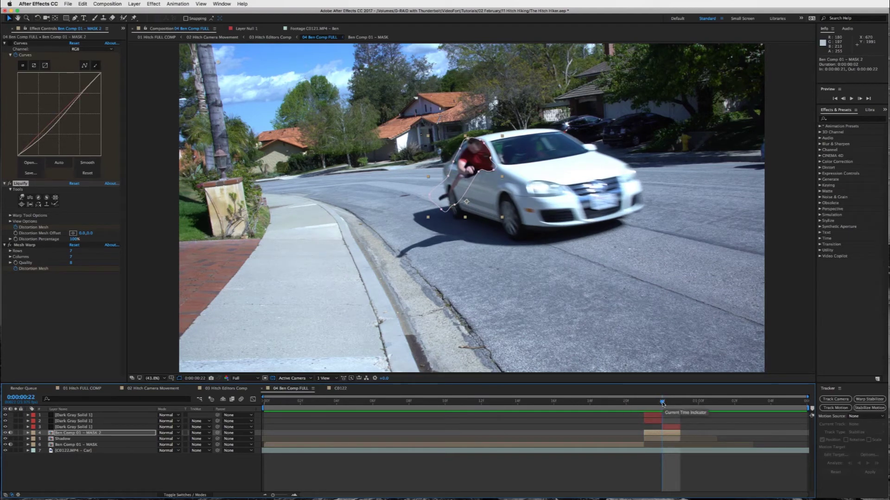
pyautogui.click(651, 406)
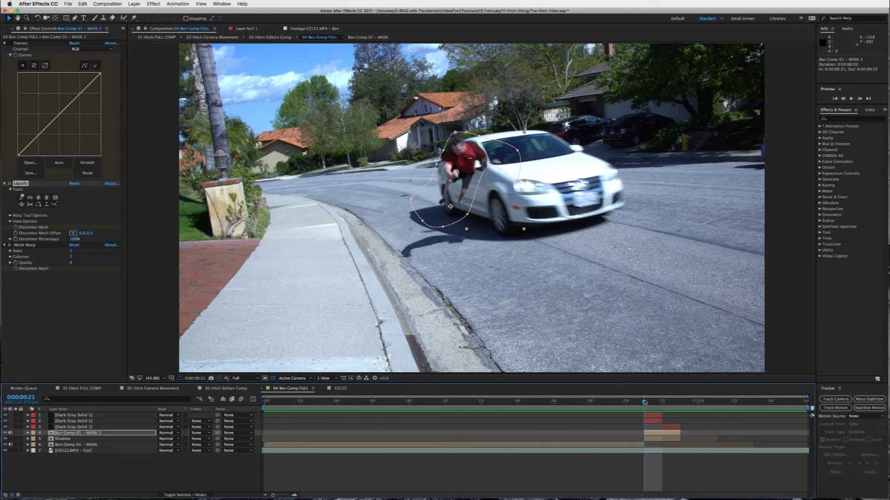
pyautogui.moveTo(644, 402); pyautogui.dragTo(662, 403)
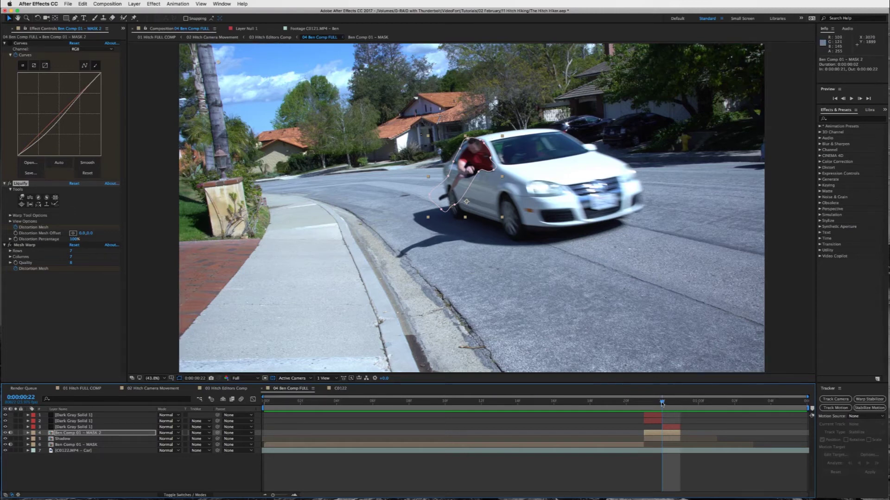
pyautogui.moveTo(662, 403); pyautogui.dragTo(645, 403)
# Inspect the masks of the two Dark Gray Solid 1 layers that cover 0:00:00:21.
pyautogui.click(655, 423)
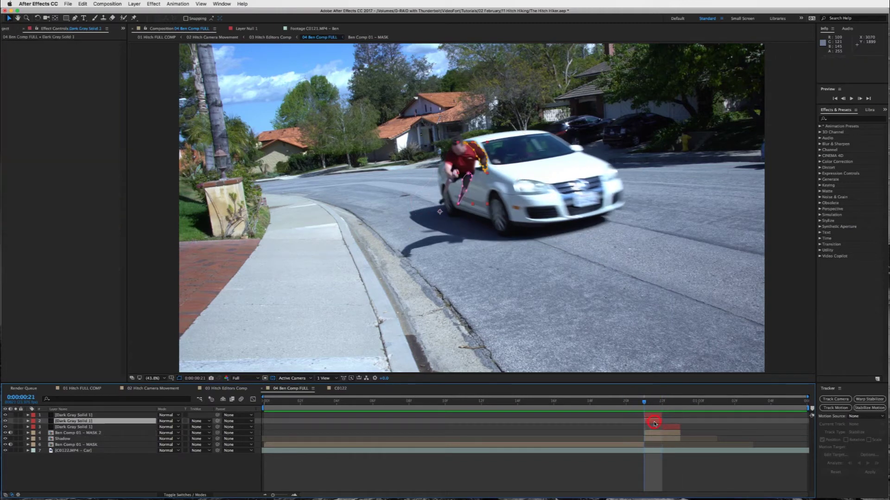
pyautogui.click(656, 415)
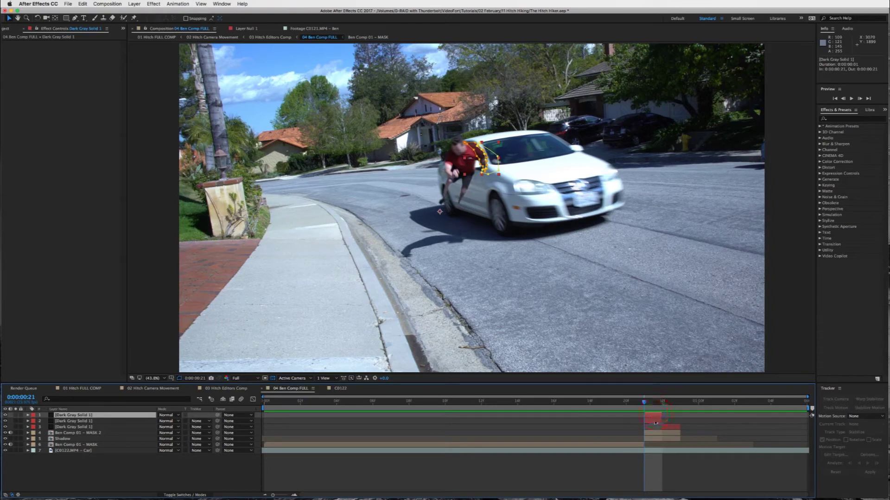
pyautogui.click(656, 421)
pyautogui.click(660, 483)
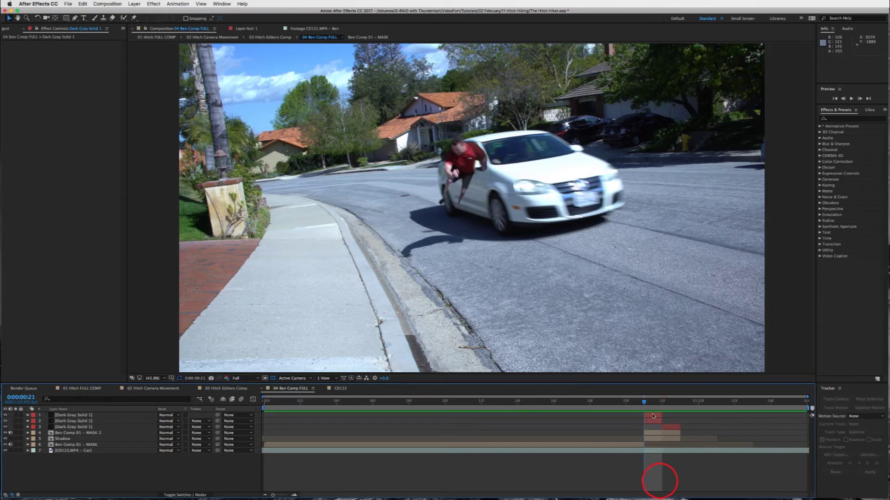
# Examine the topmost Dark Gray Solid 1 layer's mask around the man's arm at 100% magnification.
pyautogui.click(653, 415)
pyautogui.scroll(3, 461, 170)
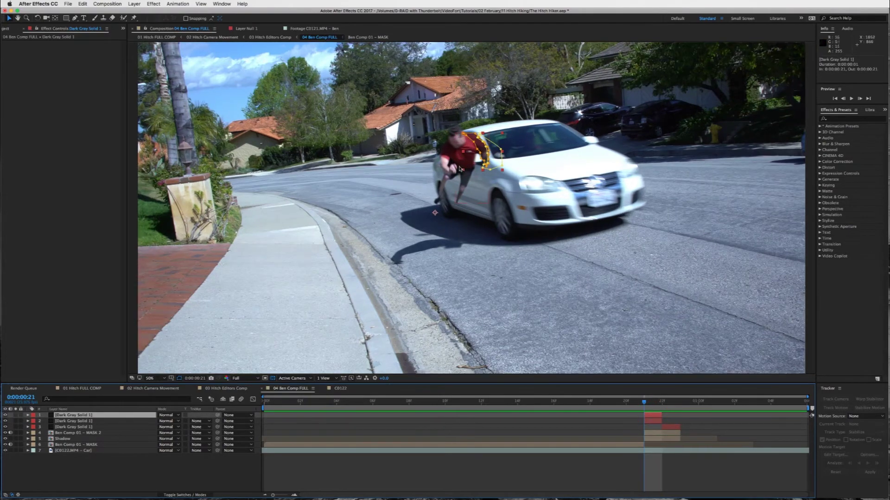
pyautogui.moveTo(459, 166); pyautogui.dragTo(452, 206)
pyautogui.press('v')
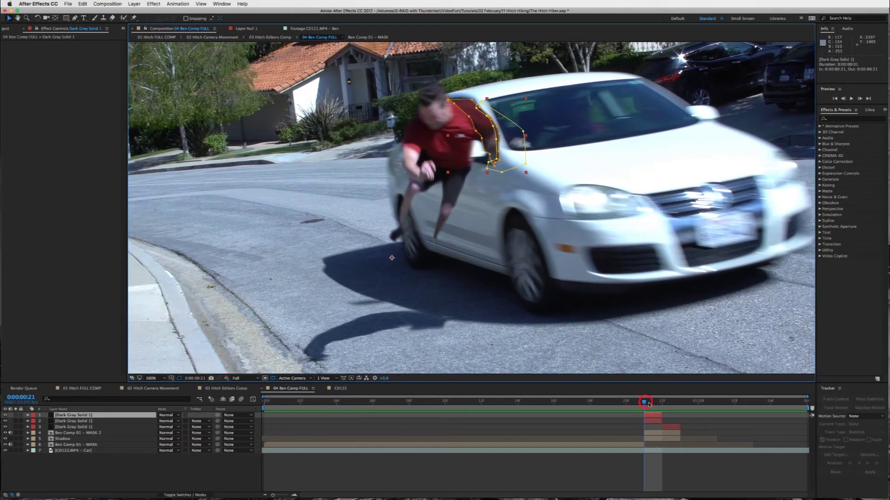
pyautogui.moveTo(648, 404); pyautogui.dragTo(642, 406)
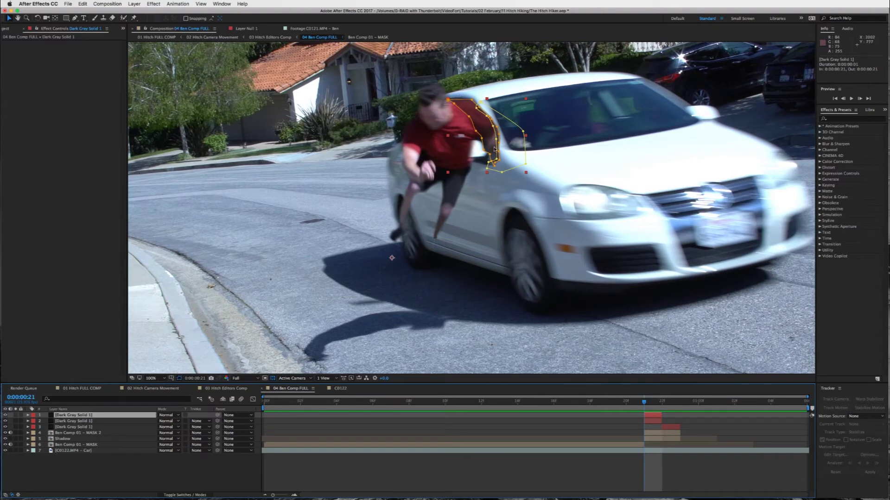
# Examine the second Dark Gray Solid 1 layer's leg mask at 0:00:00:21 and the third solid's mask at 0:00:00:22.
pyautogui.click(651, 422)
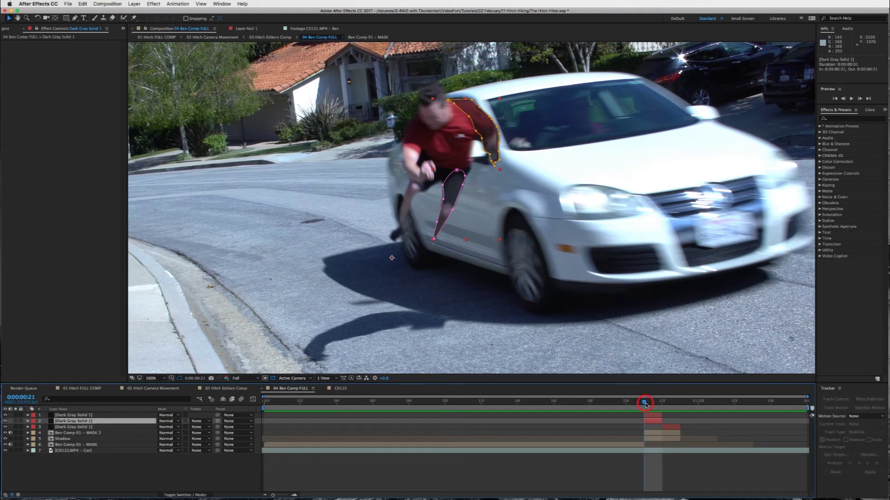
pyautogui.moveTo(646, 404); pyautogui.dragTo(662, 403)
pyautogui.click(672, 427)
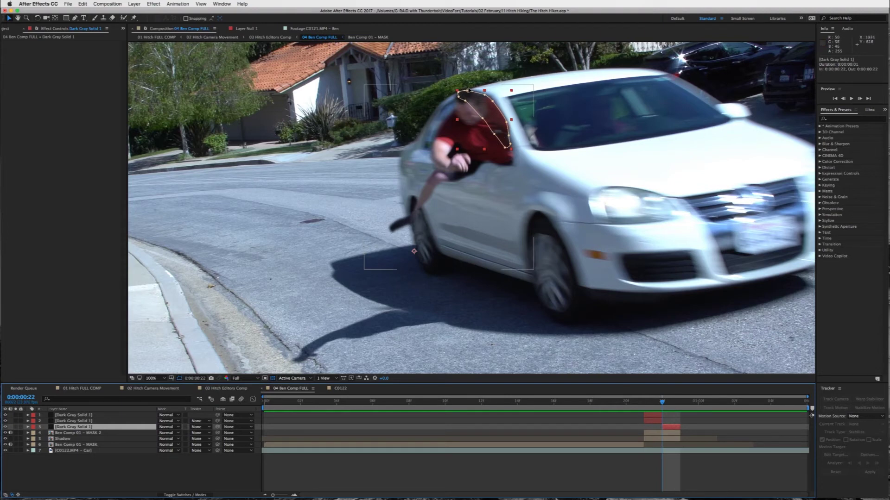
pyautogui.click(669, 471)
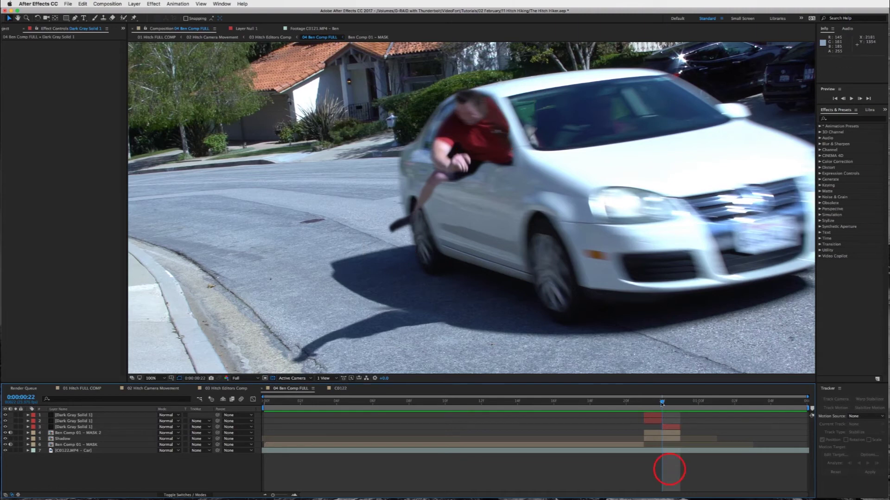
# Check the frame at 0:00:00:23 with the C0122.MP4 – Car layer selected, and scrub back to 0:00:00:18.
pyautogui.moveTo(661, 401); pyautogui.dragTo(681, 401)
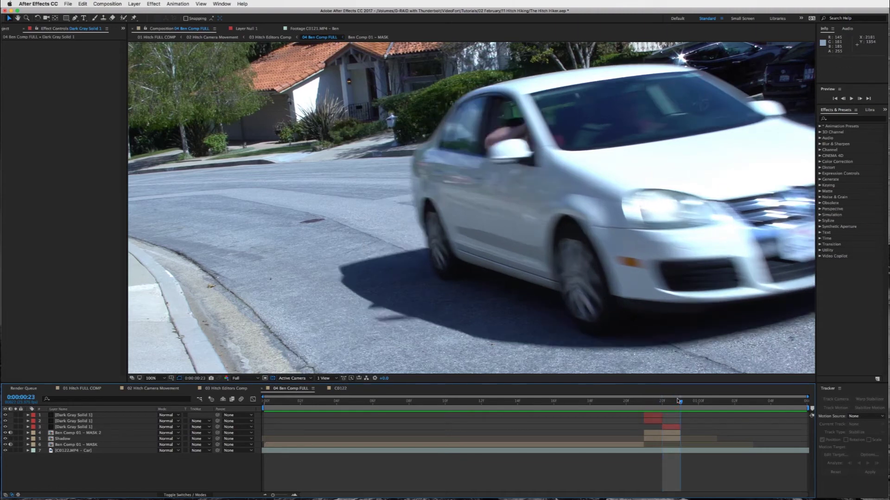
pyautogui.click(683, 454)
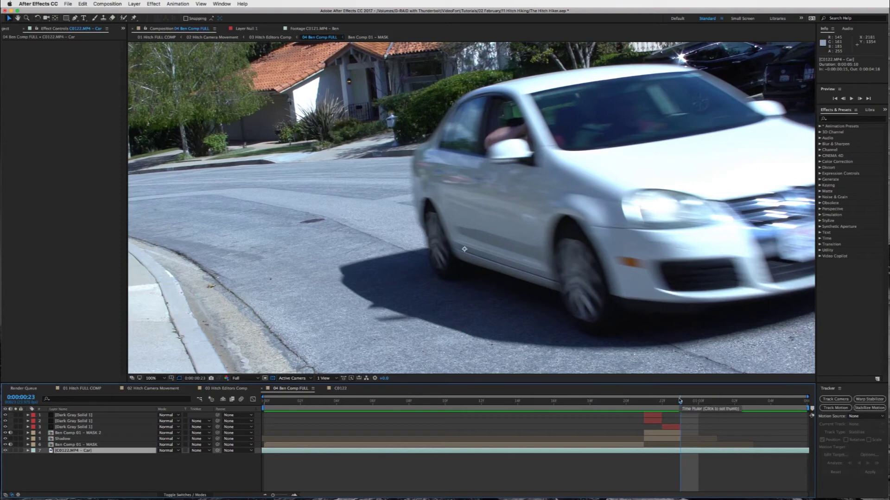
pyautogui.moveTo(683, 403); pyautogui.dragTo(588, 423)
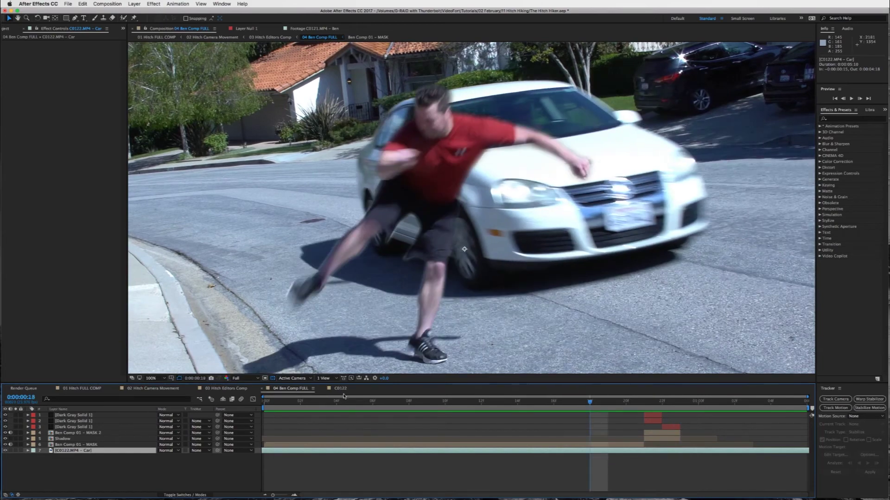
# Close the C0122 composition and open the Ben Comp 01 – MASK precomp from 04 Ben Comp FULL.
pyautogui.click(337, 389)
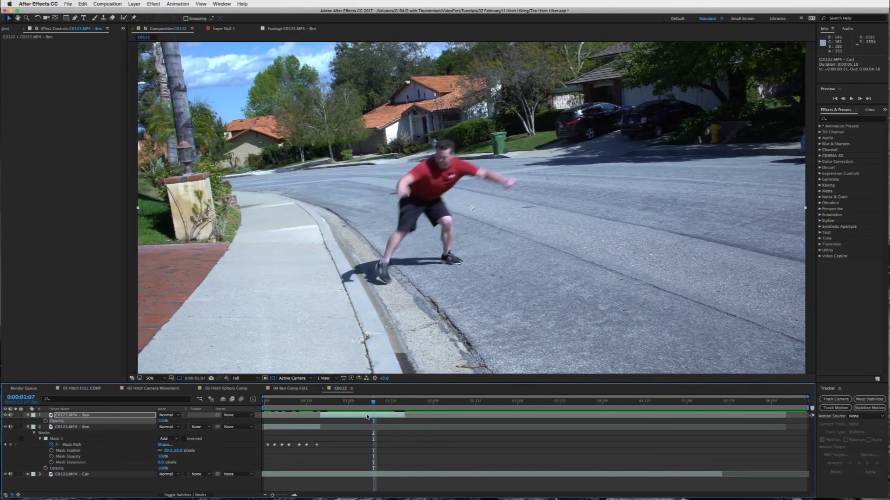
pyautogui.click(325, 389)
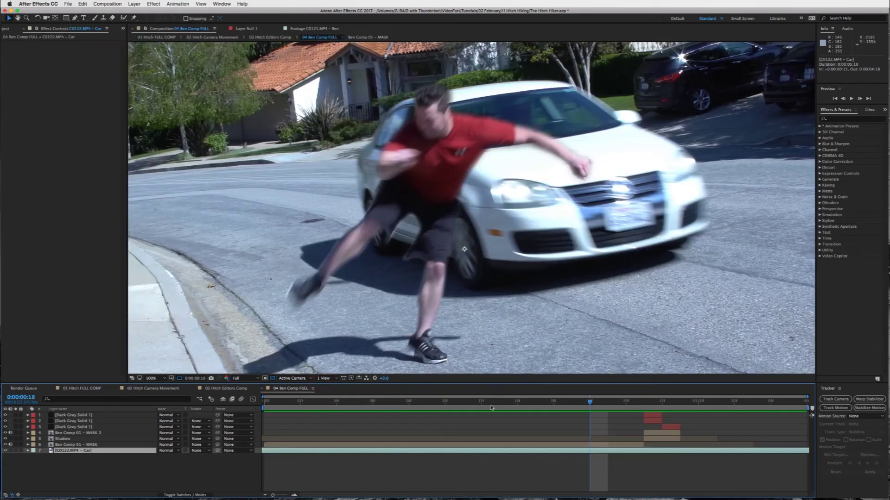
pyautogui.doubleClick(614, 447)
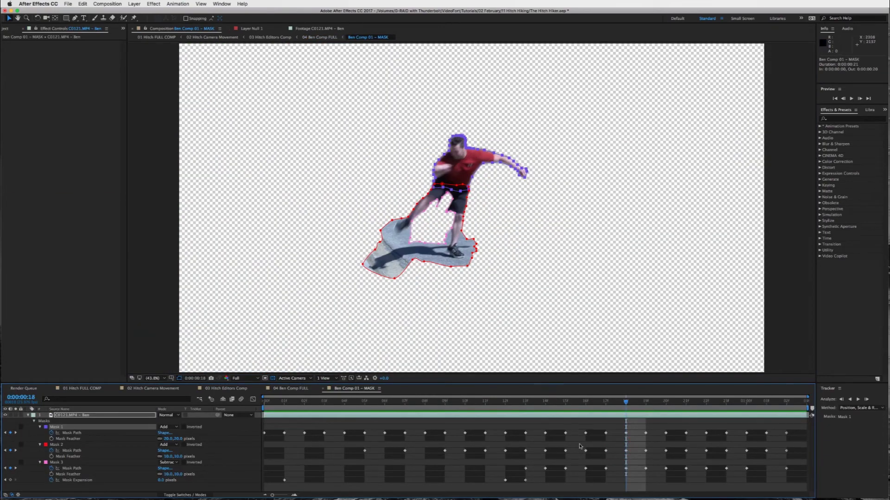
# Select Mask 1 on C0121.MP4 – Ben and review the mask animation from 0:00:00:15 to 0:00:00:22.
pyautogui.click(622, 430)
pyautogui.moveTo(623, 402); pyautogui.dragTo(566, 407)
pyautogui.click(556, 417)
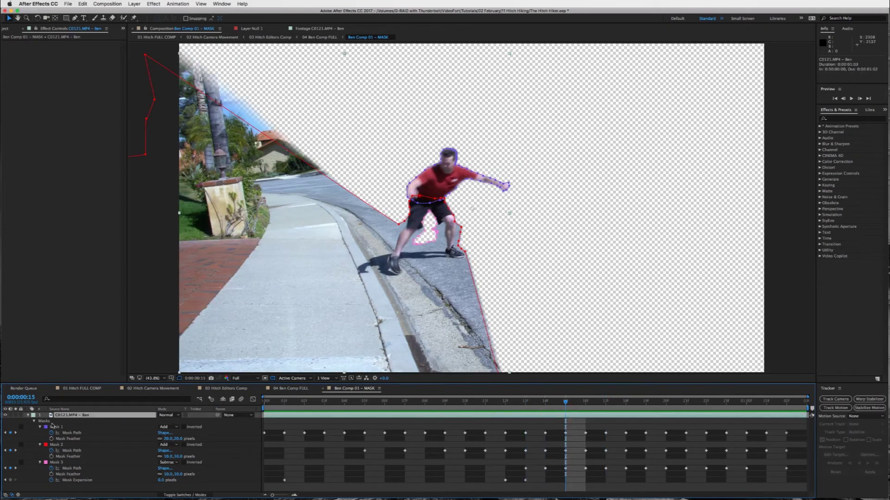
pyautogui.click(55, 427)
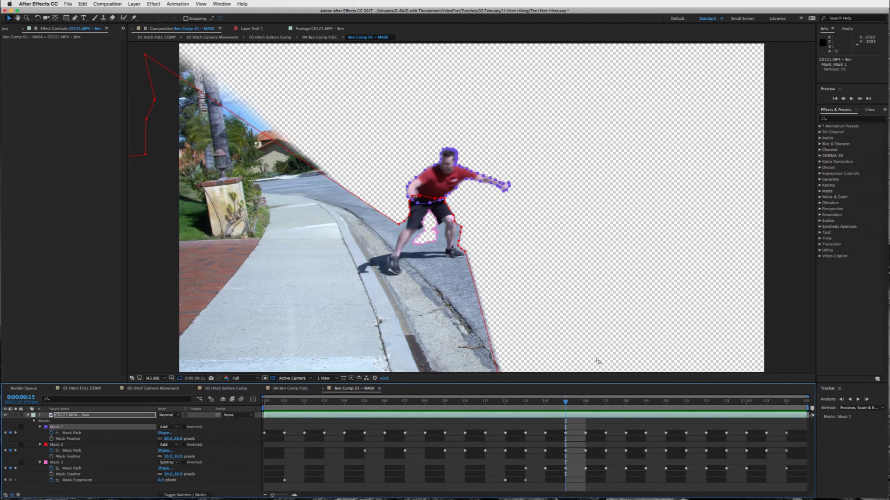
pyautogui.moveTo(565, 403); pyautogui.dragTo(605, 402)
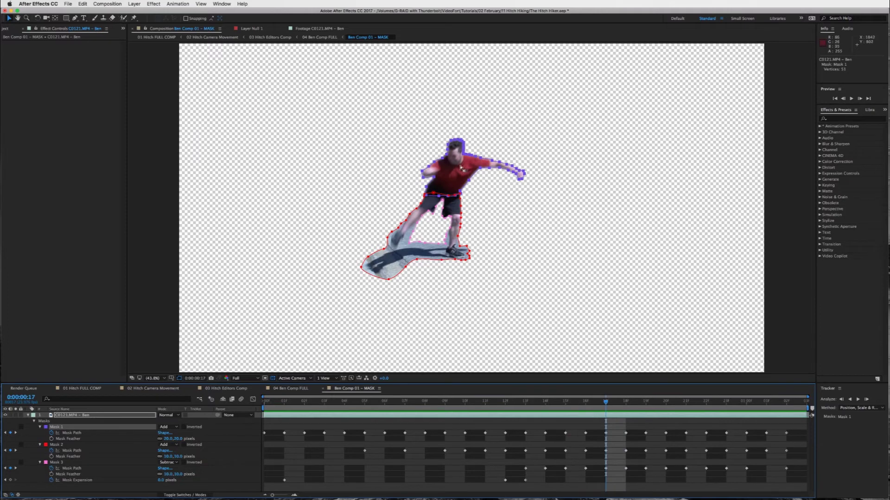
pyautogui.moveTo(608, 403); pyautogui.dragTo(715, 414)
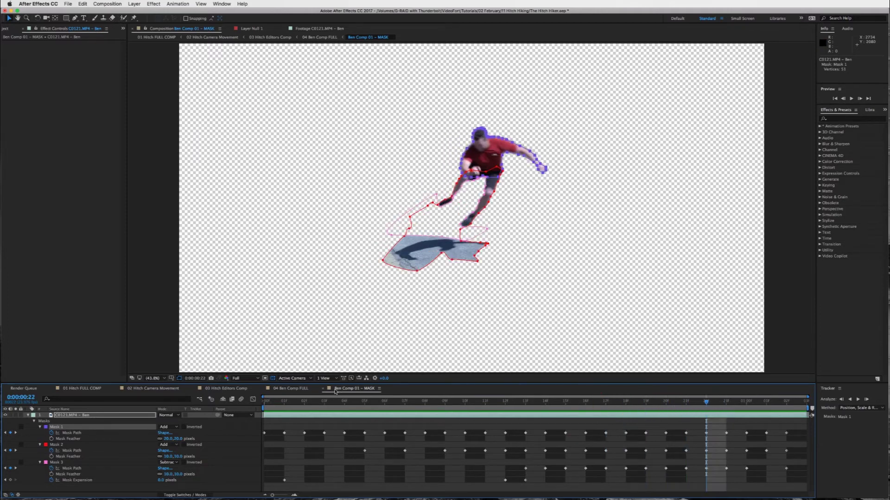
# Return to 04 Ben Comp FULL and scrub the composite back to 0:00:00:06.
pyautogui.click(290, 389)
pyautogui.moveTo(624, 401); pyautogui.dragTo(373, 401)
pyautogui.click(157, 378)
pyautogui.click(157, 389)
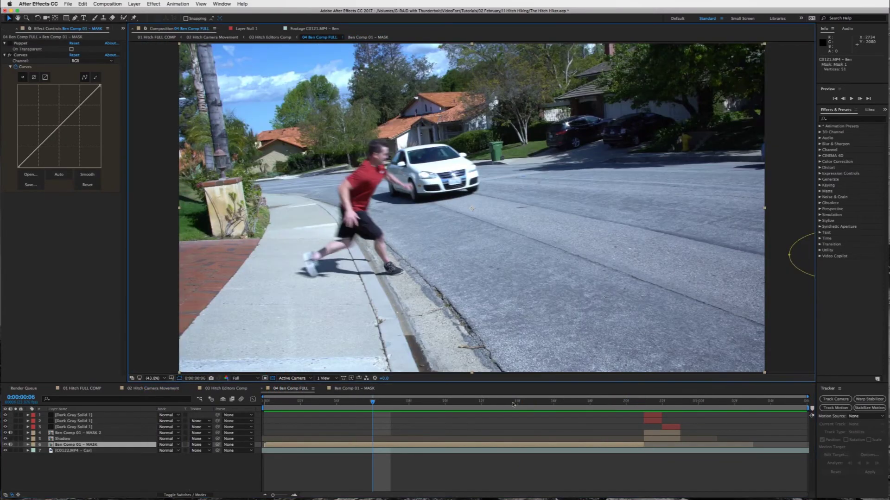
pyautogui.moveTo(575, 403); pyautogui.dragTo(373, 402)
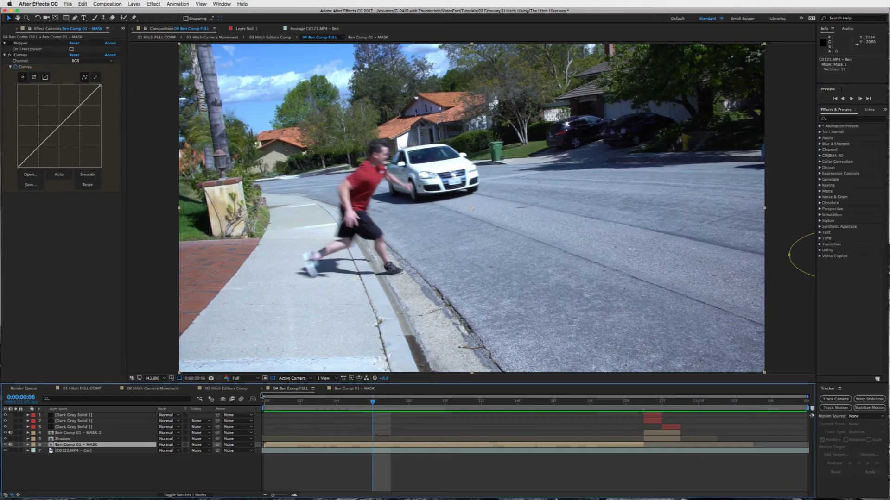
# Preview 03 Hitch Editors Comp from its start and extend the work area to the full composition.
pyautogui.click(230, 390)
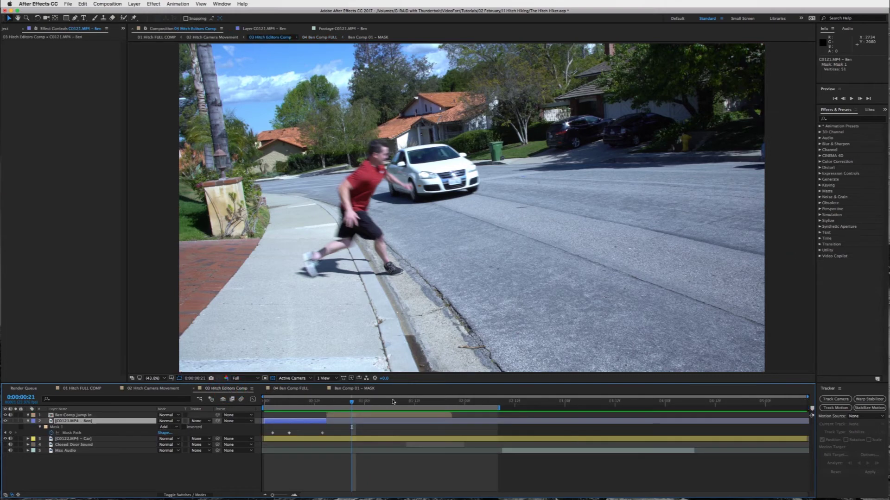
pyautogui.moveTo(353, 402); pyautogui.dragTo(241, 401)
pyautogui.press('space')
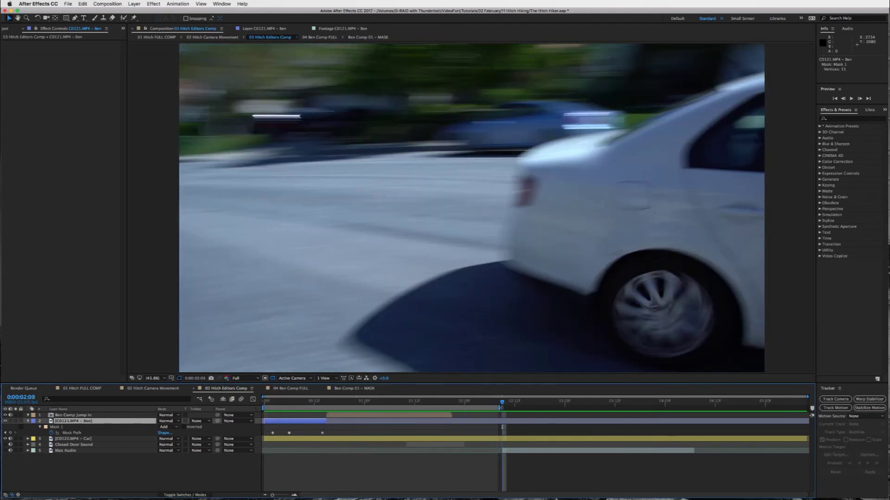
pyautogui.doubleClick(499, 408)
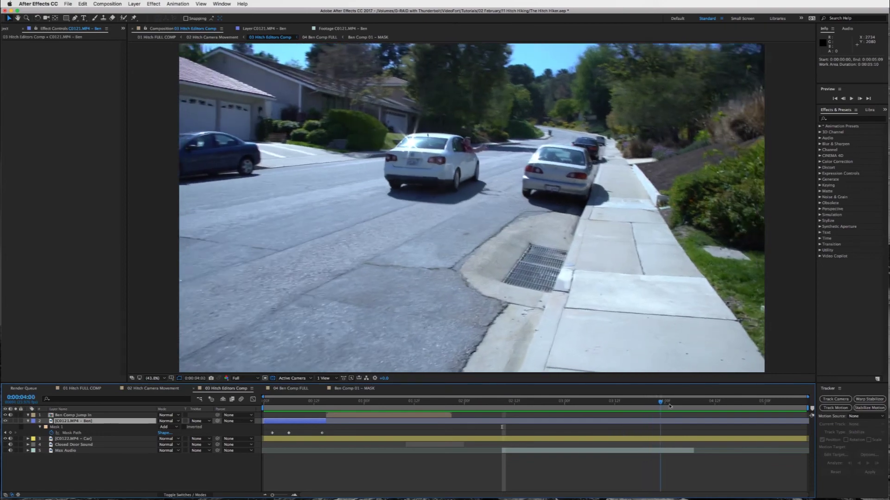
# Open 02 Hitch Camera Movement at 0:00:00:03 and show the slider effects of its 03 Hitch Editors Comp layer.
pyautogui.click(153, 389)
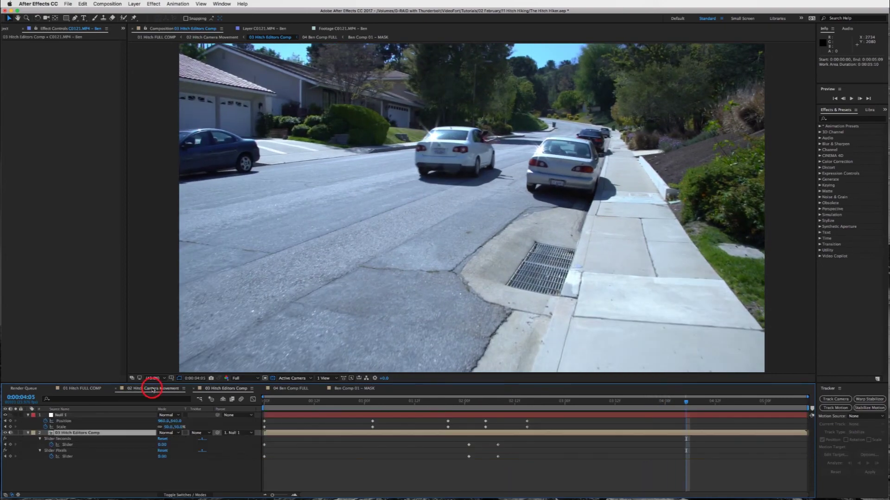
pyautogui.moveTo(343, 402); pyautogui.dragTo(277, 402)
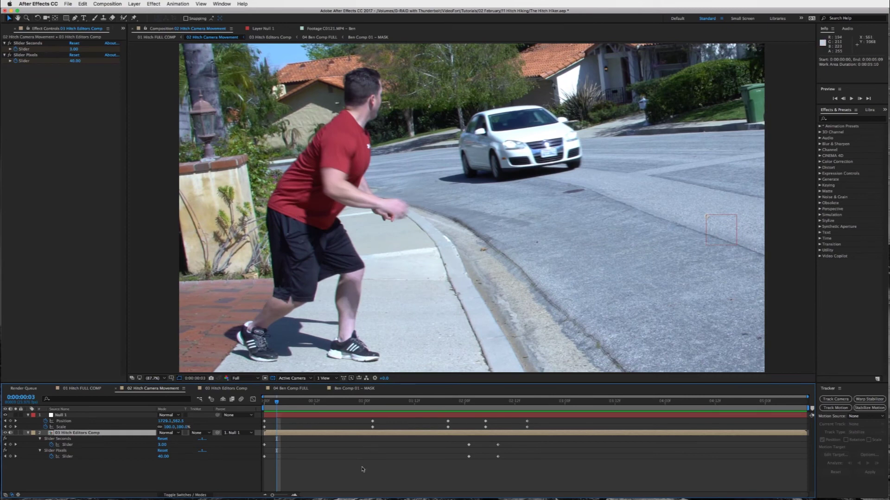
pyautogui.click(362, 469)
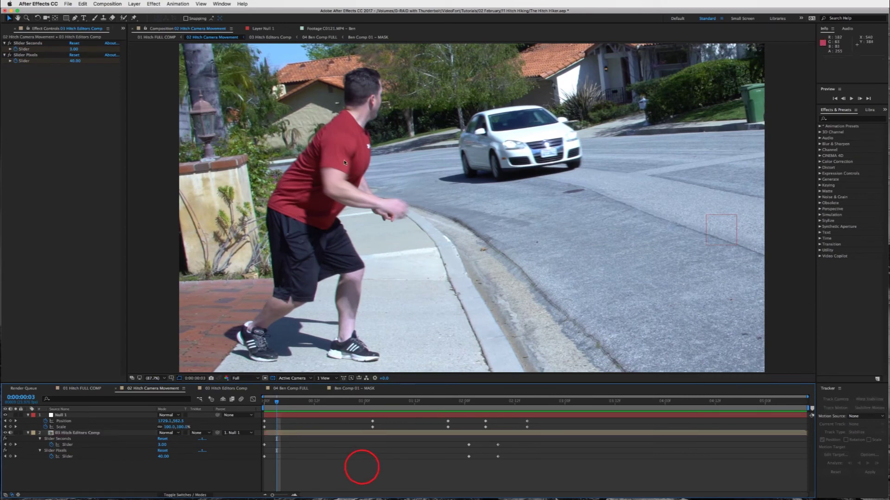
pyautogui.click(332, 434)
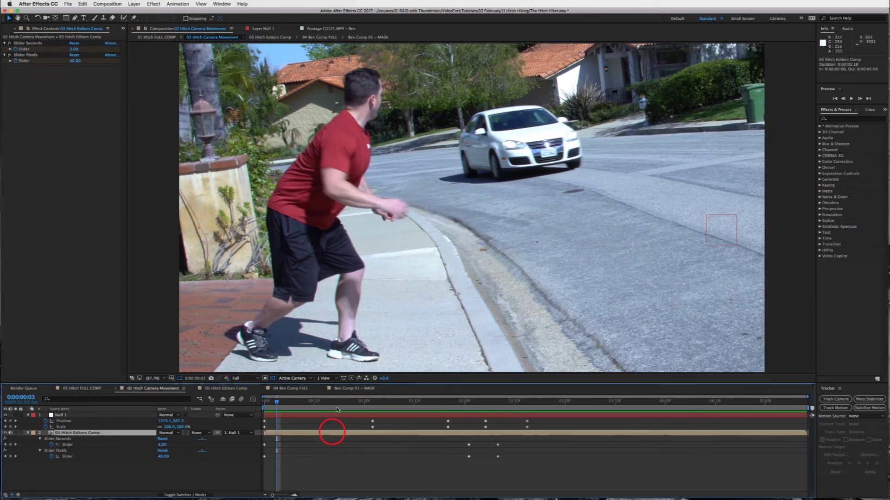
pyautogui.click(290, 388)
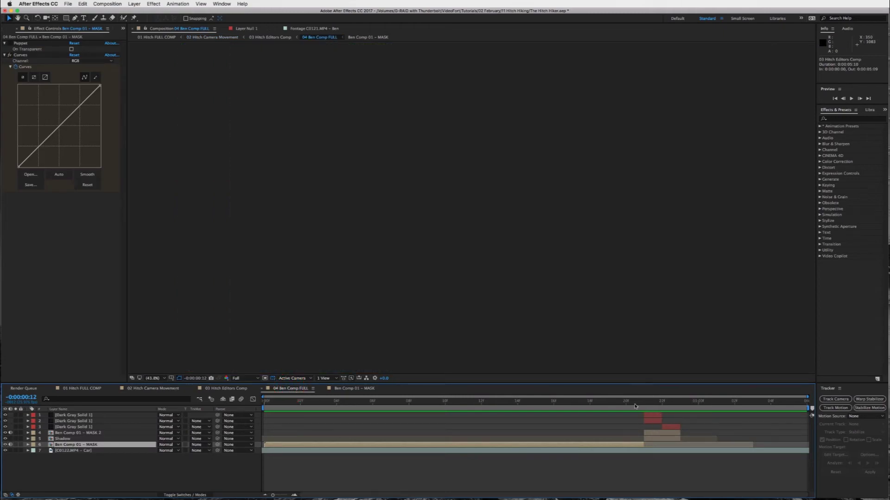
pyautogui.click(154, 391)
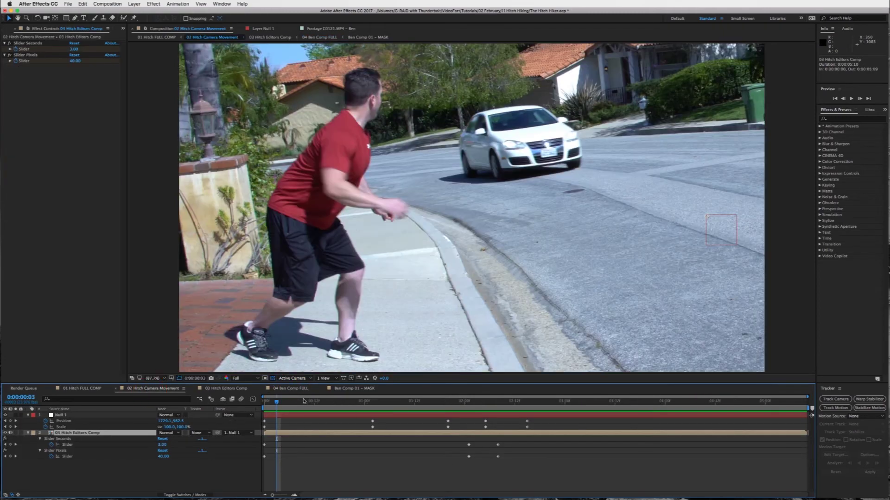
# Return 02 Hitch Camera Movement to 0:00:00:00 and select the 03 Hitch Editors Comp layer.
pyautogui.click(296, 415)
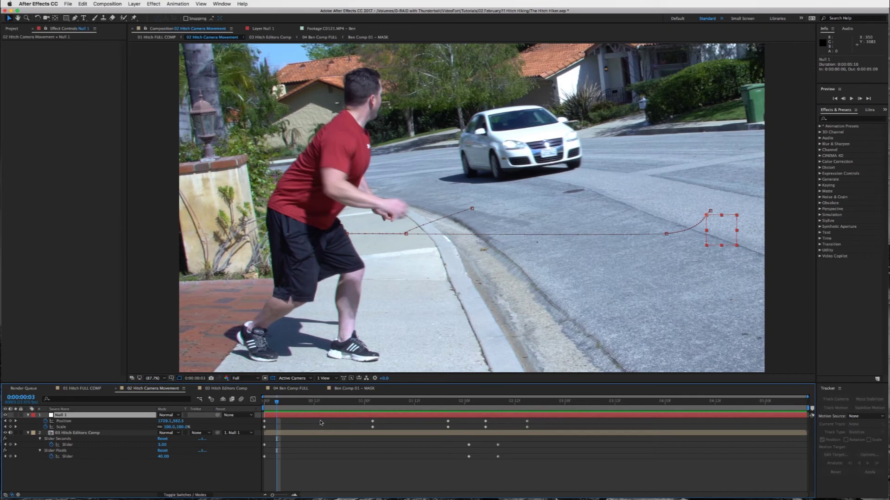
pyautogui.moveTo(276, 402); pyautogui.dragTo(264, 402)
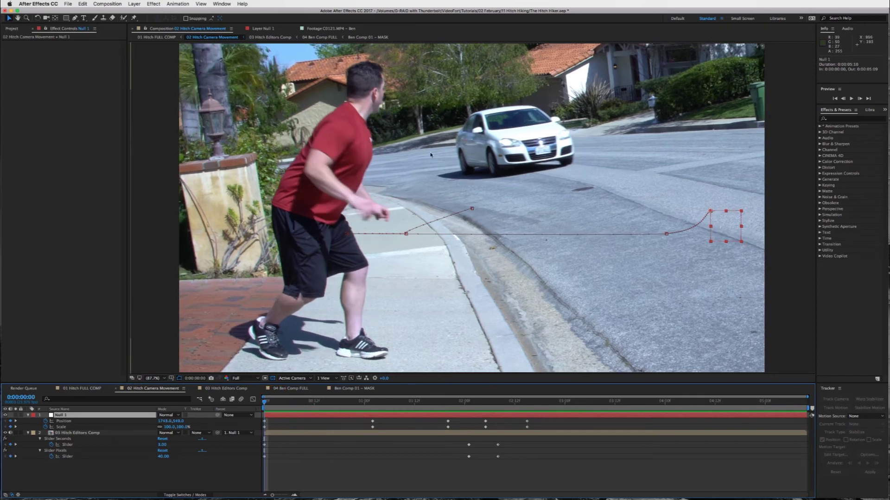
pyautogui.click(334, 433)
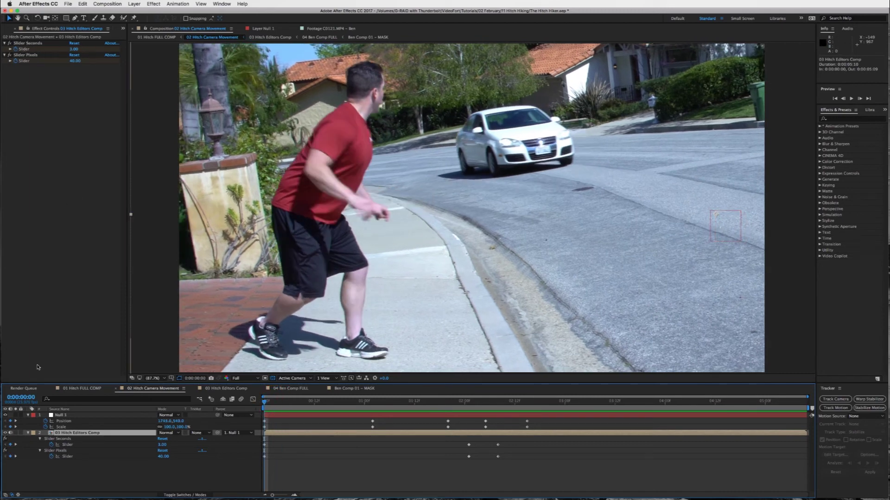
# Search the effects for "slider" and add two Slider Control effects to the 03 Hitch Editors Comp layer.
pyautogui.click(315, 434)
pyautogui.click(840, 119)
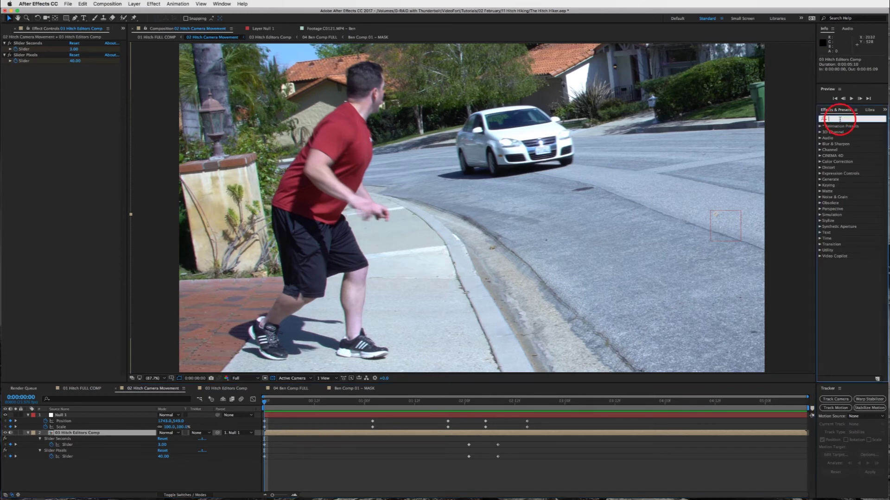
pyautogui.write('slider')
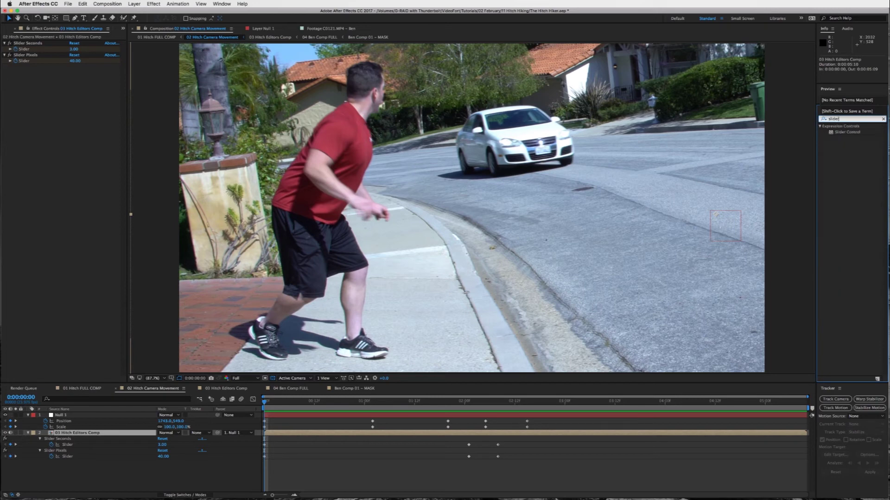
pyautogui.moveTo(835, 135); pyautogui.dragTo(74, 95)
pyautogui.moveTo(846, 132); pyautogui.dragTo(40, 152)
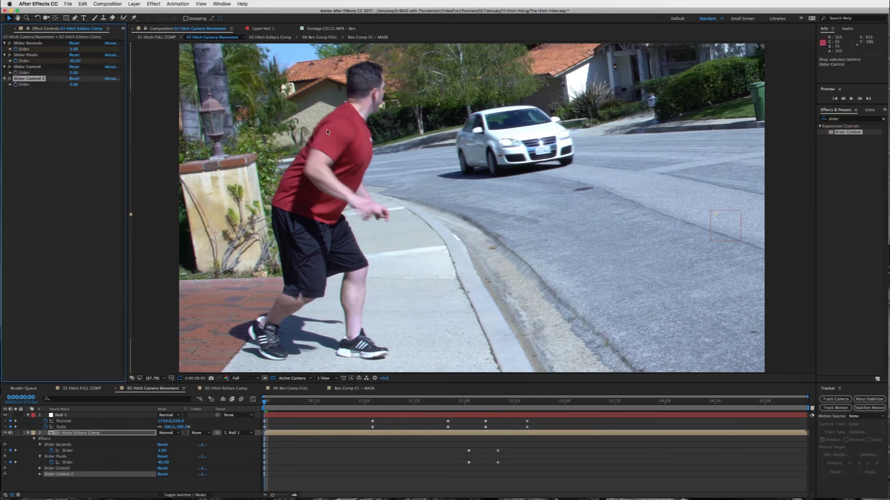
# Delete the extra Slider Control and Slider Control 2 effects from the 03 Hitch Editors Comp layer.
pyautogui.click(28, 67)
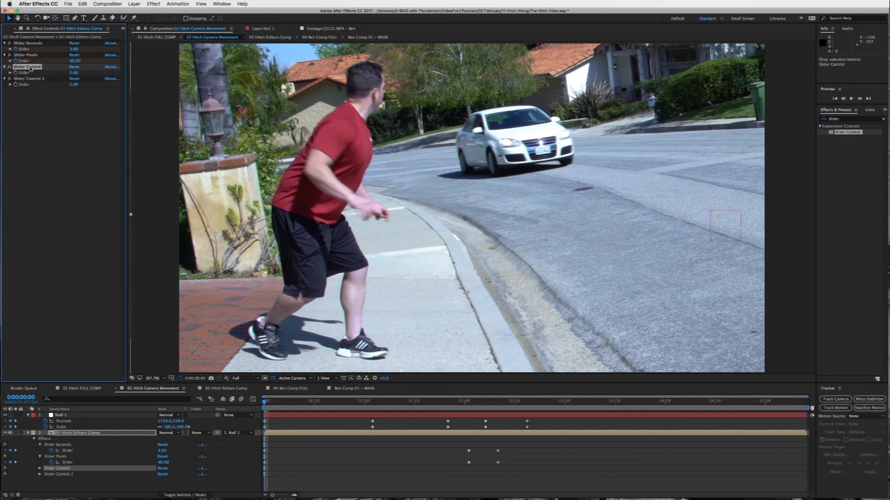
pyautogui.click(34, 69)
pyautogui.press('Delete')
pyautogui.click(33, 69)
pyautogui.press('Delete')
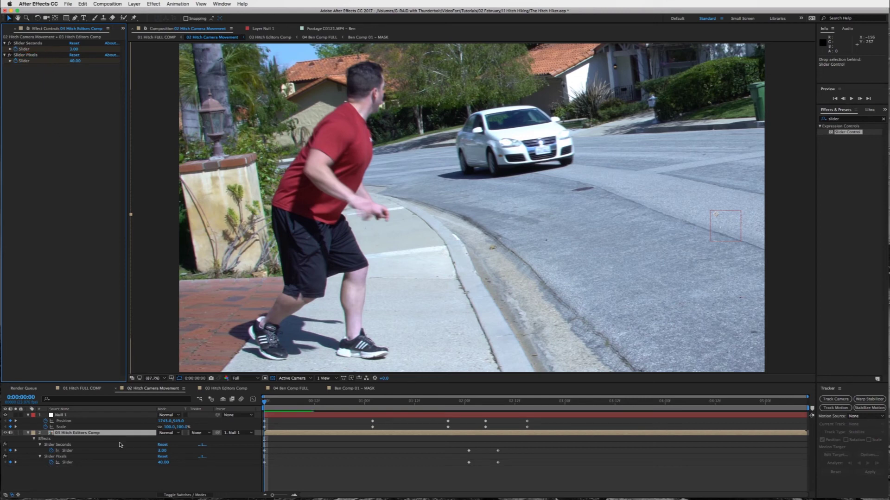
# Reveal the Position property of the 03 Hitch Editors Comp layer and its wiggle expression.
pyautogui.click(72, 434)
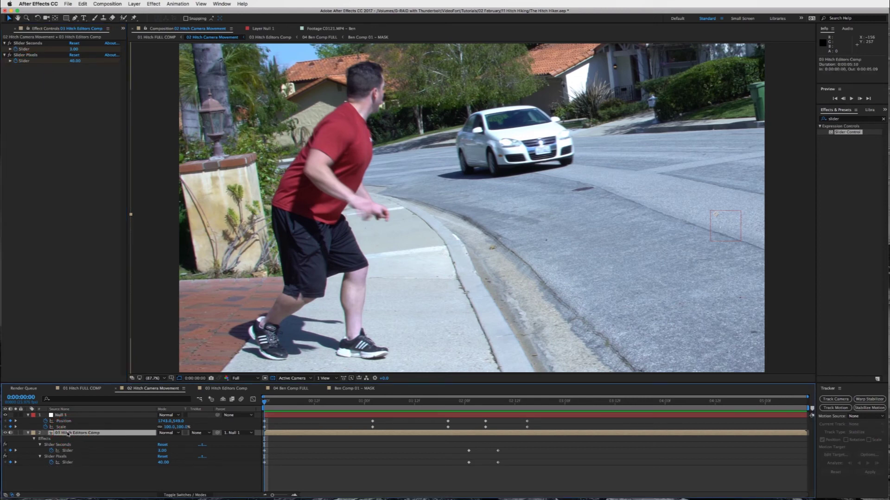
pyautogui.press('p')
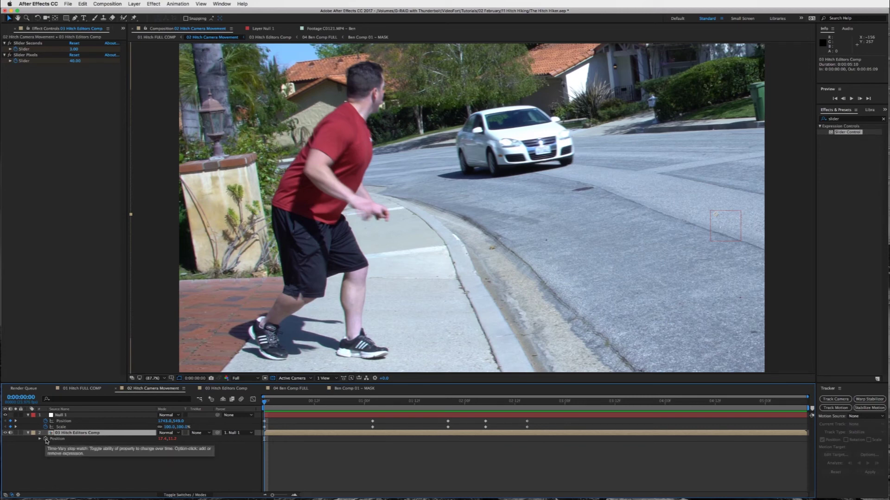
pyautogui.keyDown('alt'); pyautogui.click(45, 439); pyautogui.keyUp('alt')
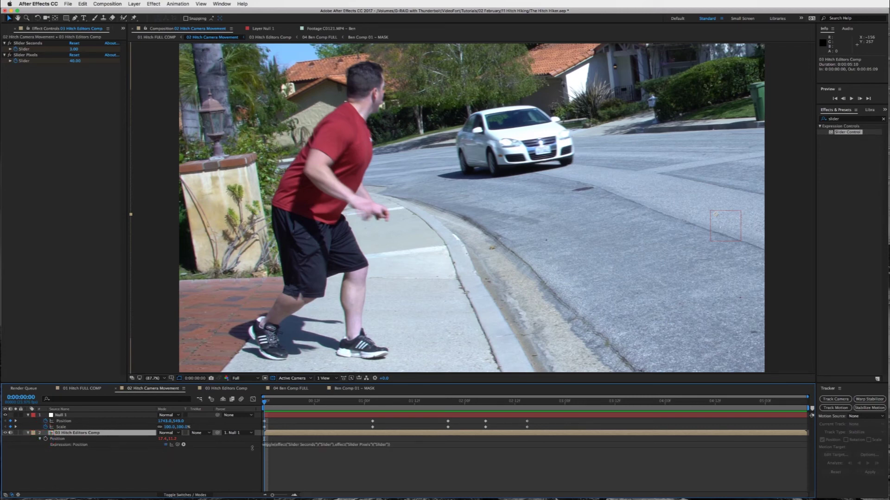
# Rewrite the Position expression as a wiggle whose two arguments are linked to the Slider Seconds and Slider Pixels sliders.
pyautogui.click(288, 445)
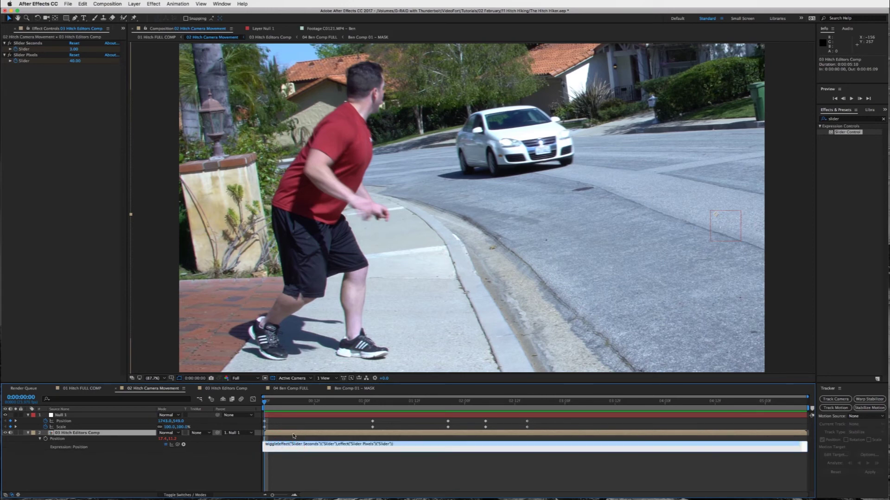
pyautogui.click(277, 445)
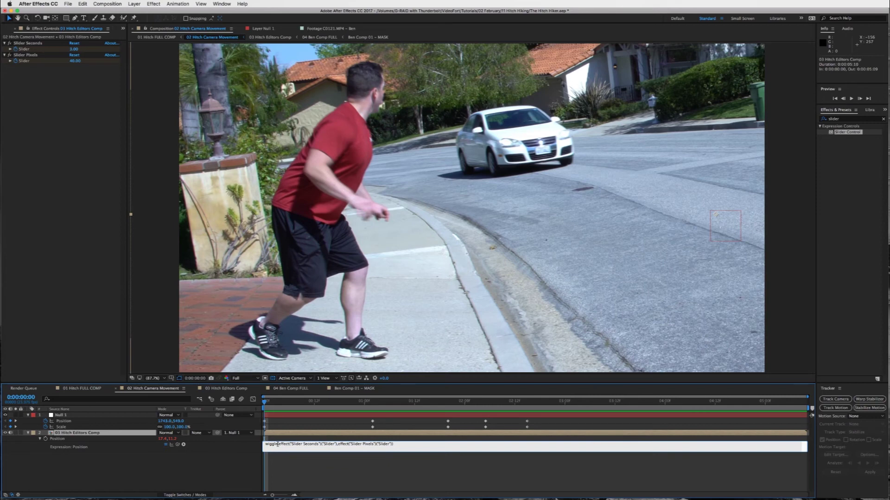
pyautogui.doubleClick(277, 444)
pyautogui.click(318, 443)
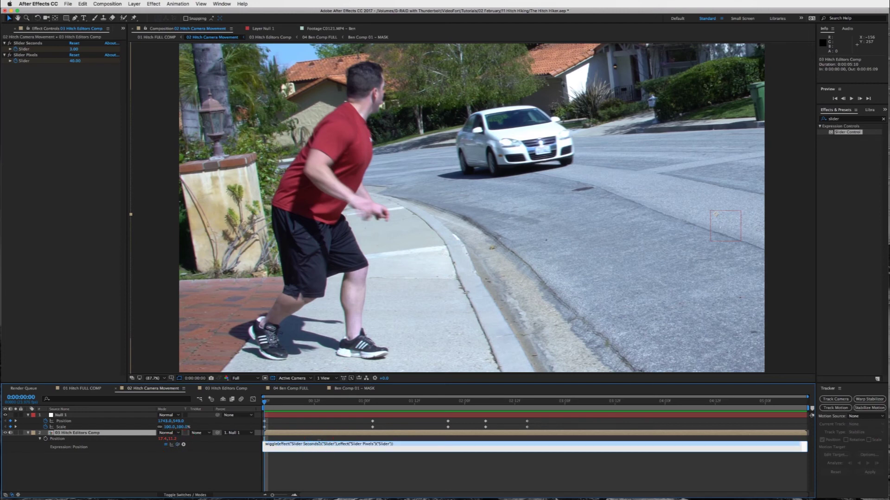
pyautogui.press('BackSpace')
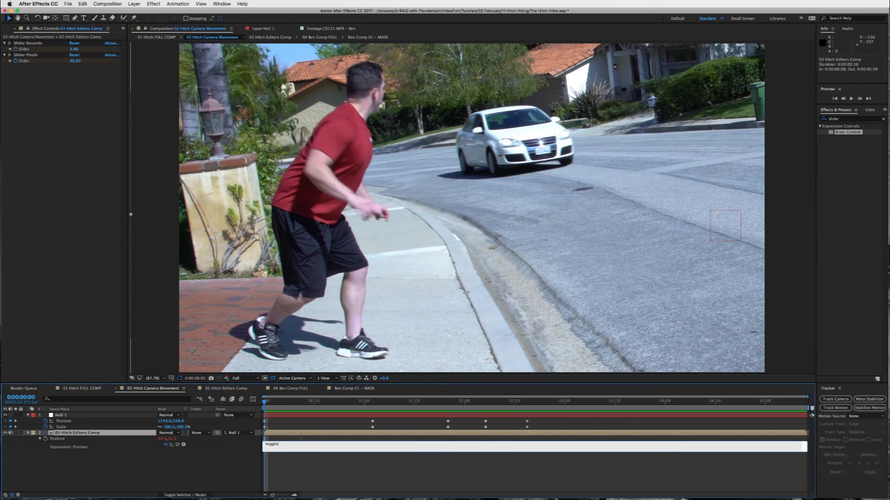
pyautogui.moveTo(178, 445); pyautogui.dragTo(28, 50)
pyautogui.moveTo(176, 445); pyautogui.dragTo(28, 63)
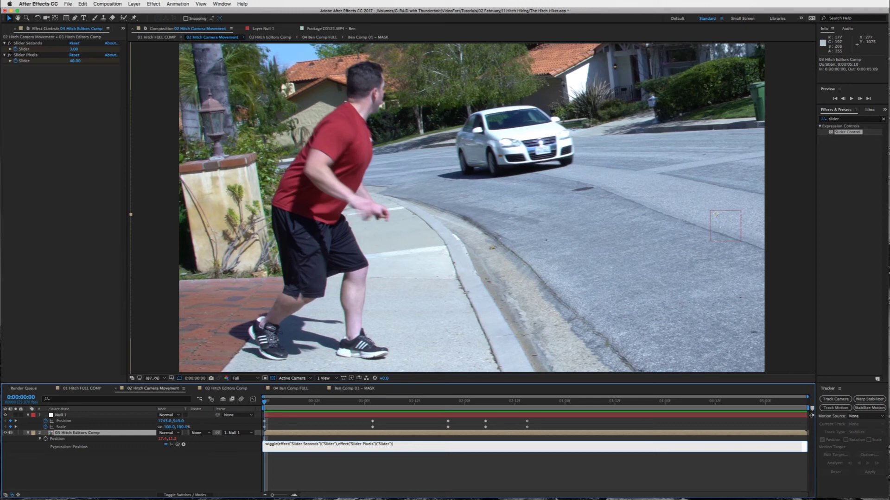
pyautogui.press('KP_Enter')
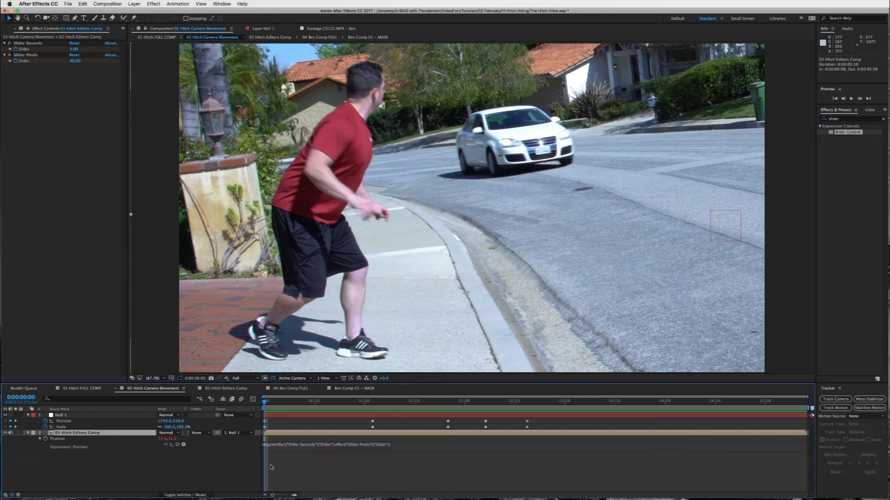
# Show the slider keyframes of 03 Hitch Editors Comp and compare their values at 0:00:02:08 and 0:00:02:01.
pyautogui.click(283, 433)
pyautogui.click(293, 433)
pyautogui.press('u')
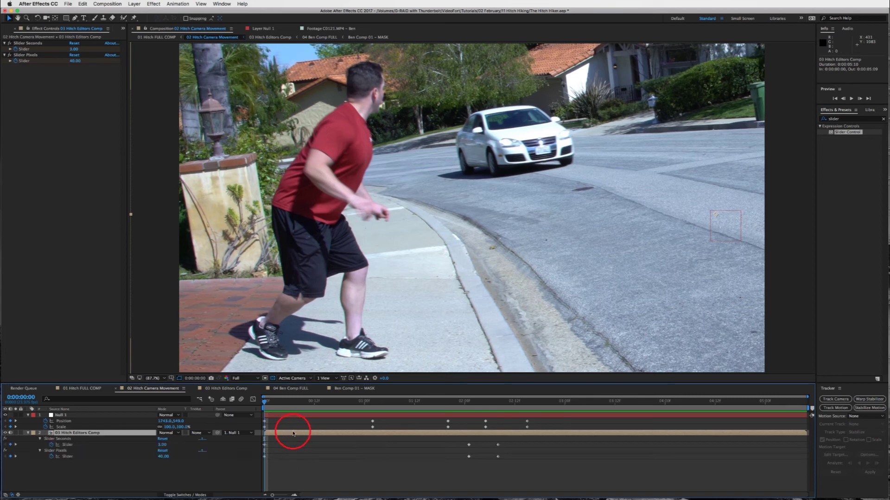
pyautogui.click(267, 406)
pyautogui.moveTo(265, 402); pyautogui.dragTo(498, 403)
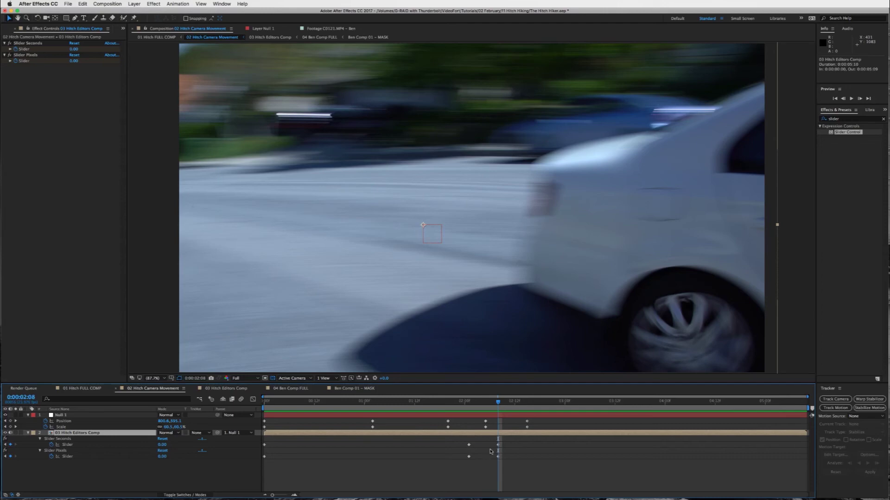
pyautogui.click(467, 403)
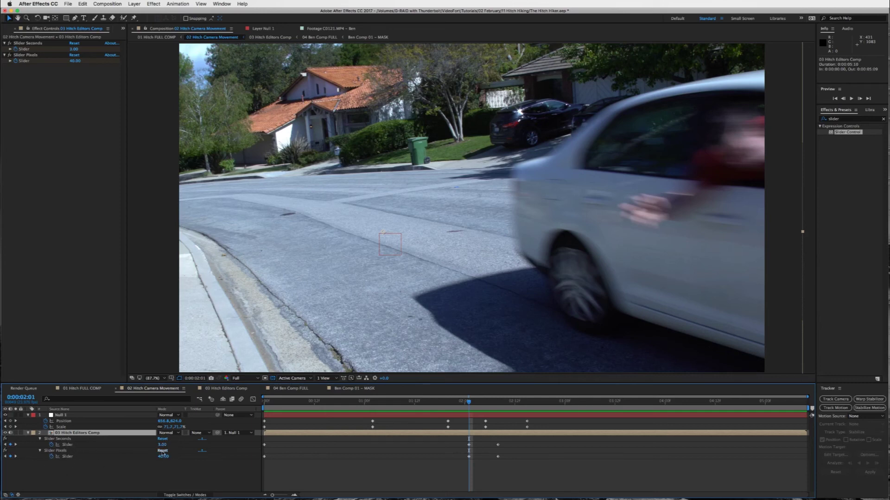
pyautogui.press('space')
pyautogui.press('space')
# Return to 0:00:00:00, select Null 1 and collapse the properties of 03 Hitch Editors Comp.
pyautogui.moveTo(468, 402); pyautogui.dragTo(265, 414)
pyautogui.click(298, 415)
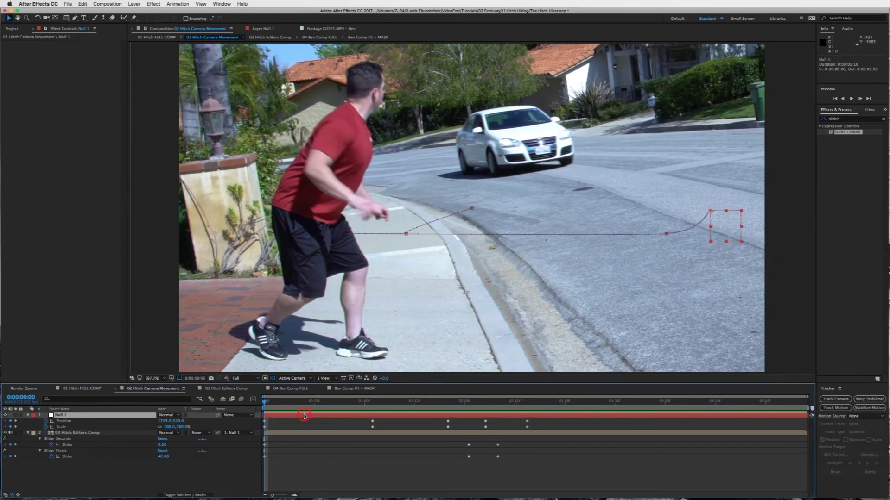
pyautogui.click(27, 432)
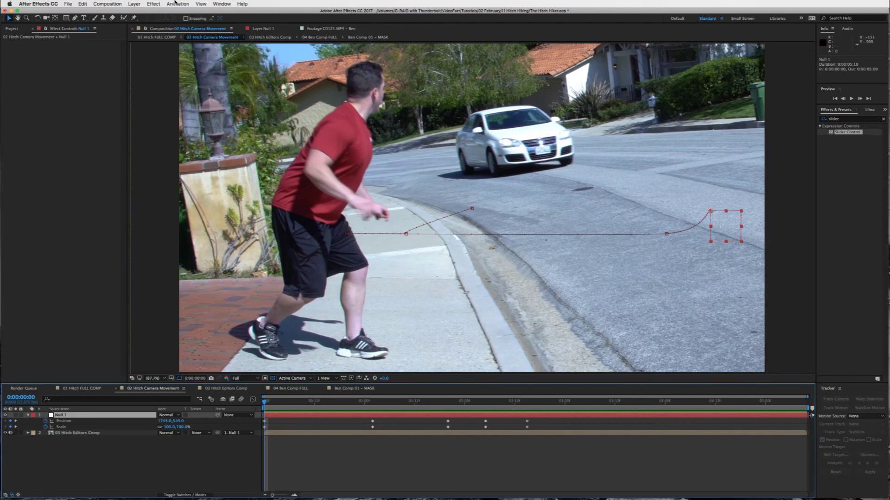
# Create a new null object above Null 1 and delete it again.
pyautogui.click(138, 4)
pyautogui.moveTo(147, 16)
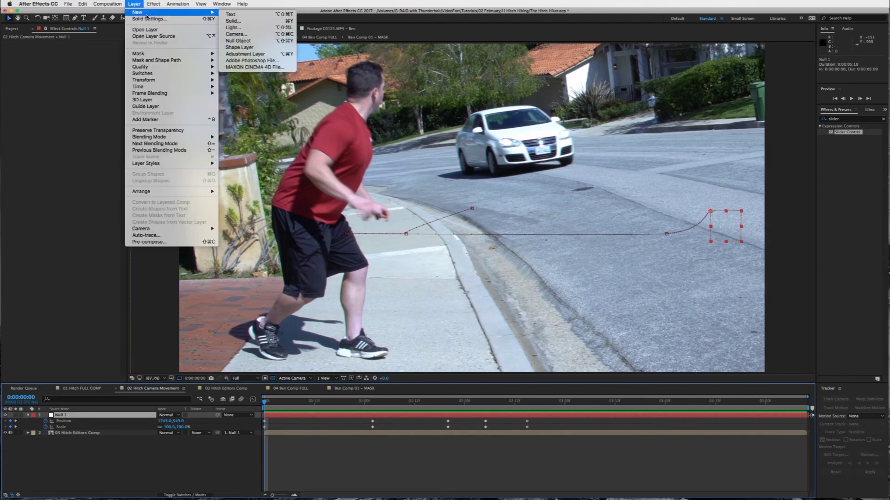
pyautogui.click(262, 42)
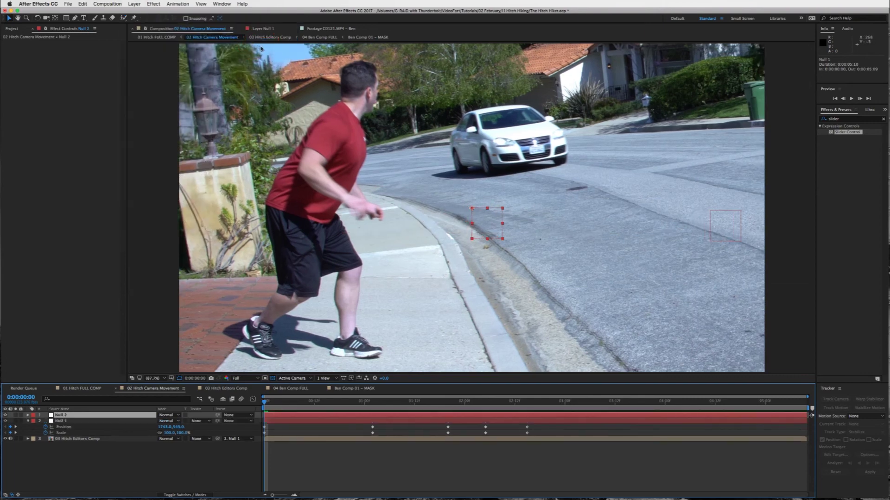
pyautogui.press('Delete')
# Parent the 03 Hitch Editors Comp layer to Null 1 and set the current time to 0:00:00:00.
pyautogui.click(61, 416)
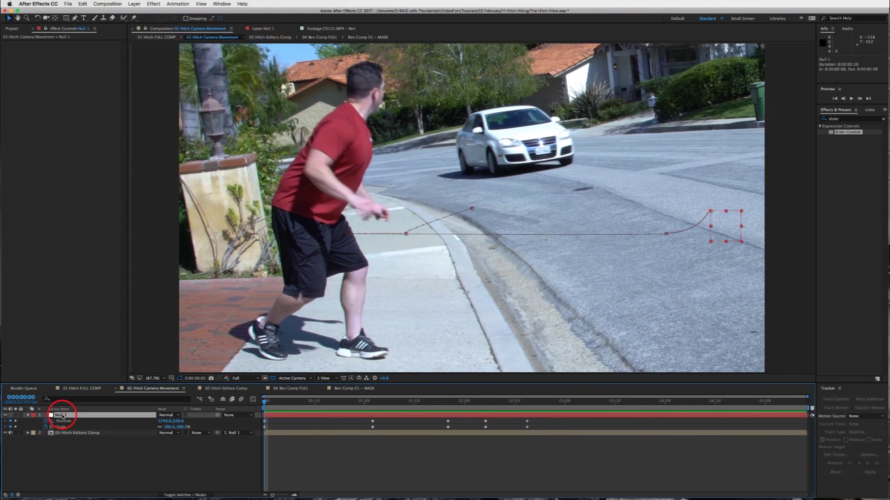
pyautogui.moveTo(217, 432); pyautogui.dragTo(63, 416)
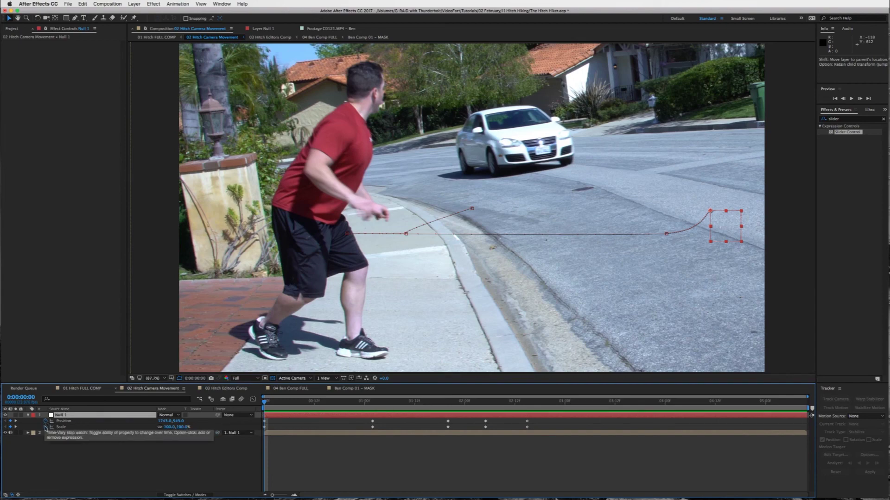
pyautogui.moveTo(272, 404)
pyautogui.mouseDown()
pyautogui.moveTo(614, 414)
pyautogui.moveTo(260, 409)
pyautogui.mouseUp()
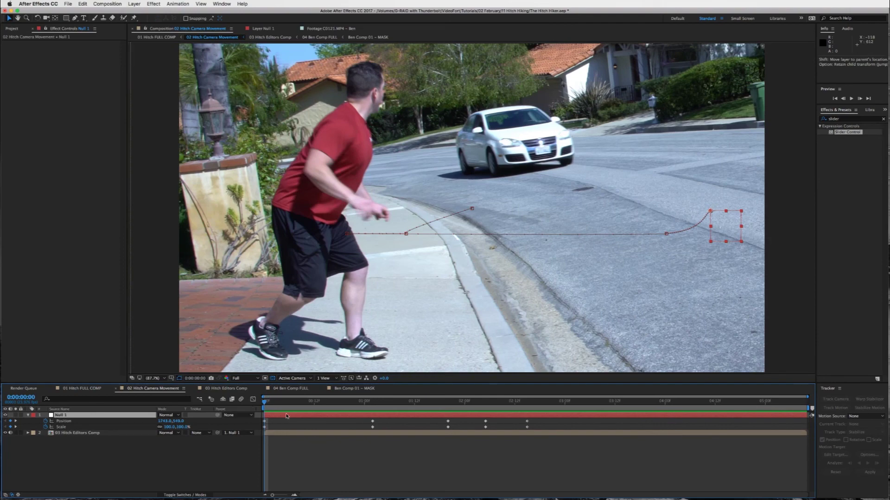
pyautogui.moveTo(291, 402); pyautogui.dragTo(265, 407)
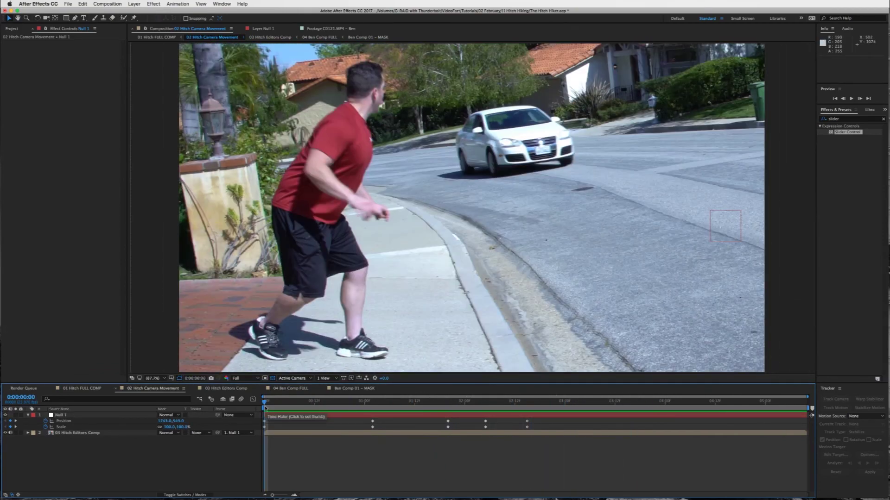